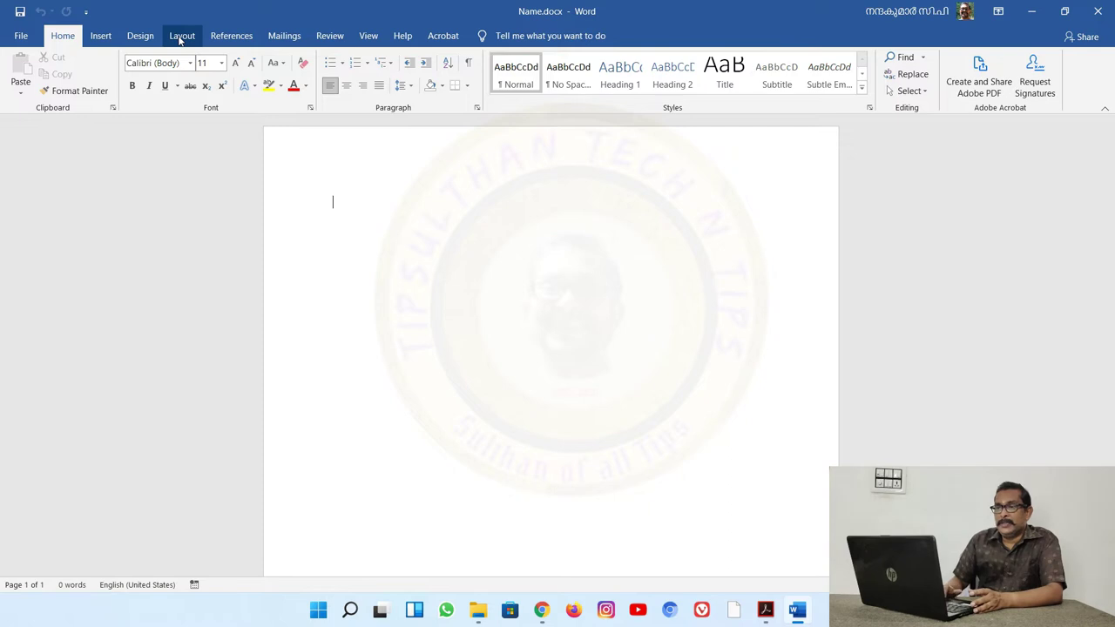
# - Make the page A4 size with Narrow 1.27 cm margins
pyautogui.click(180, 37)
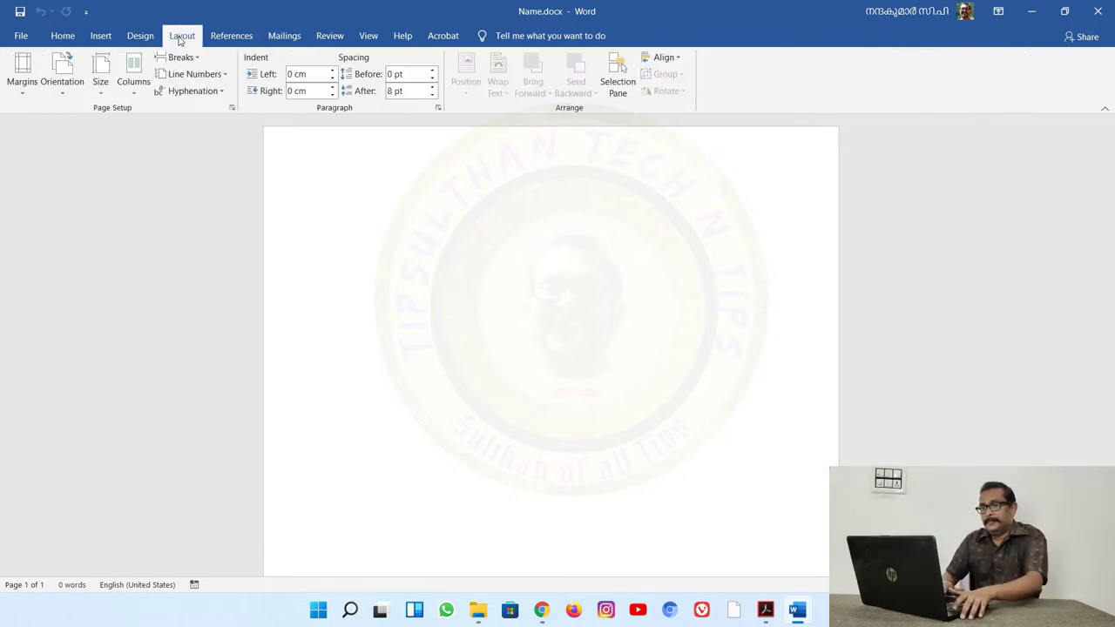
pyautogui.click(107, 98)
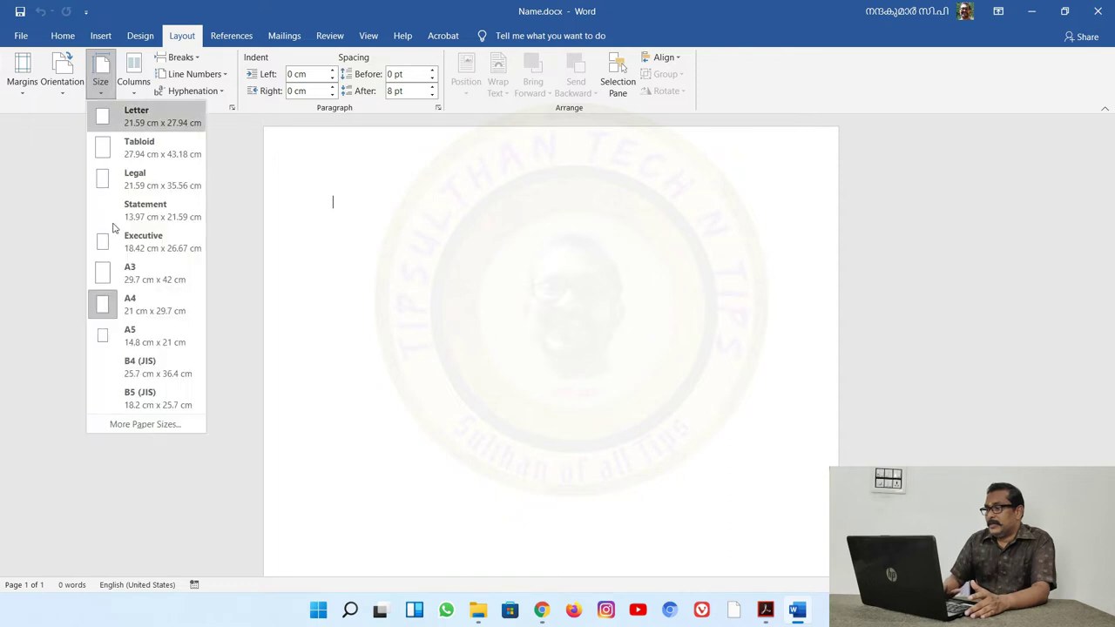
pyautogui.click(121, 318)
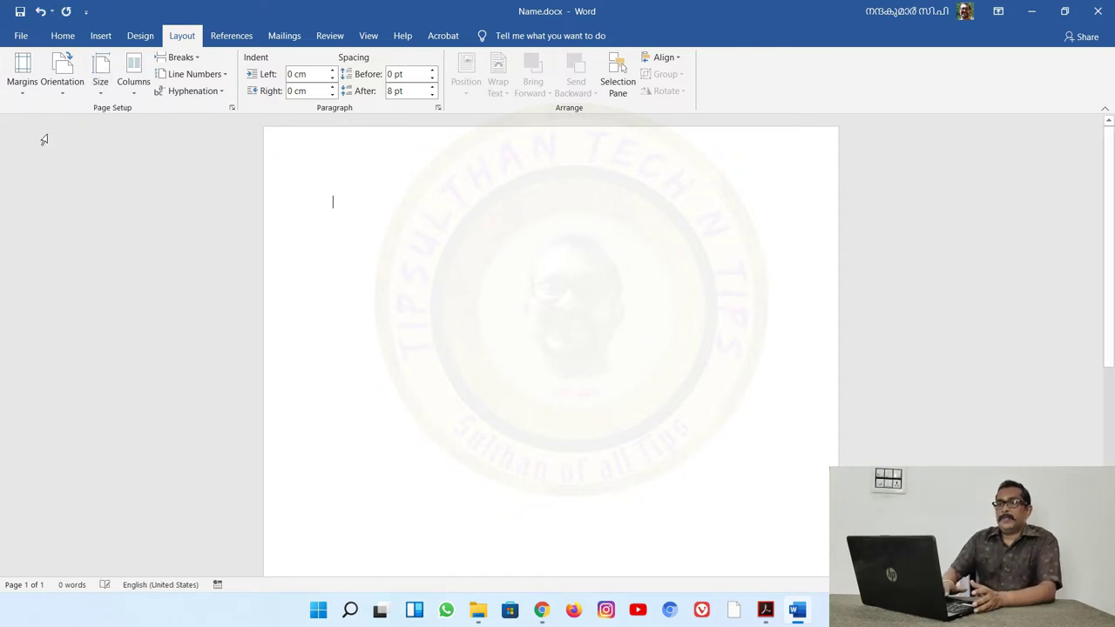
pyautogui.click(21, 94)
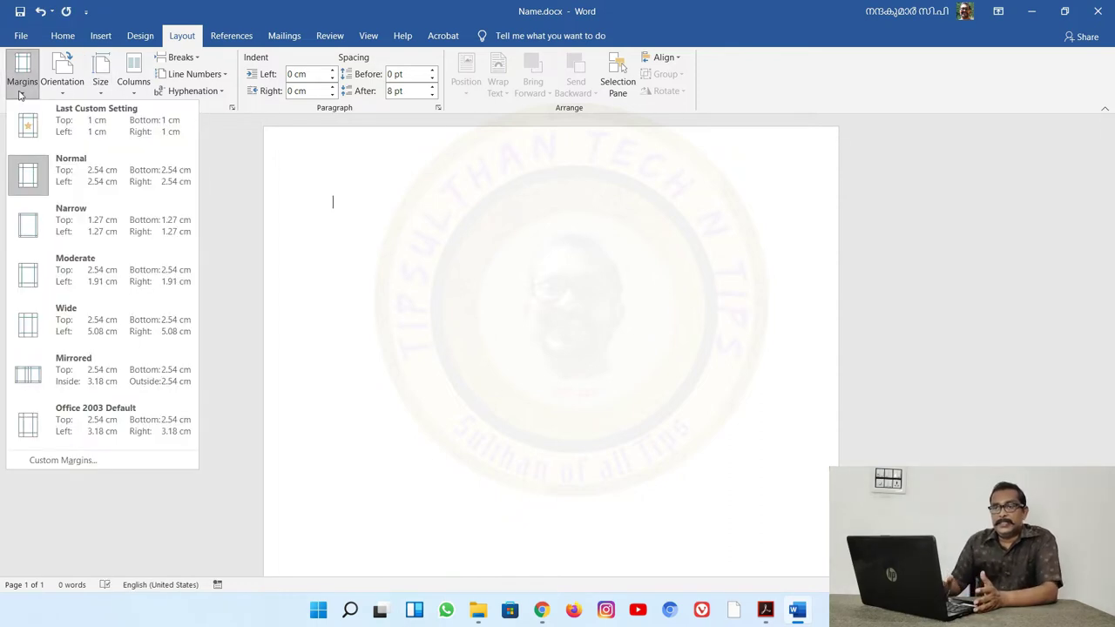
pyautogui.click(42, 221)
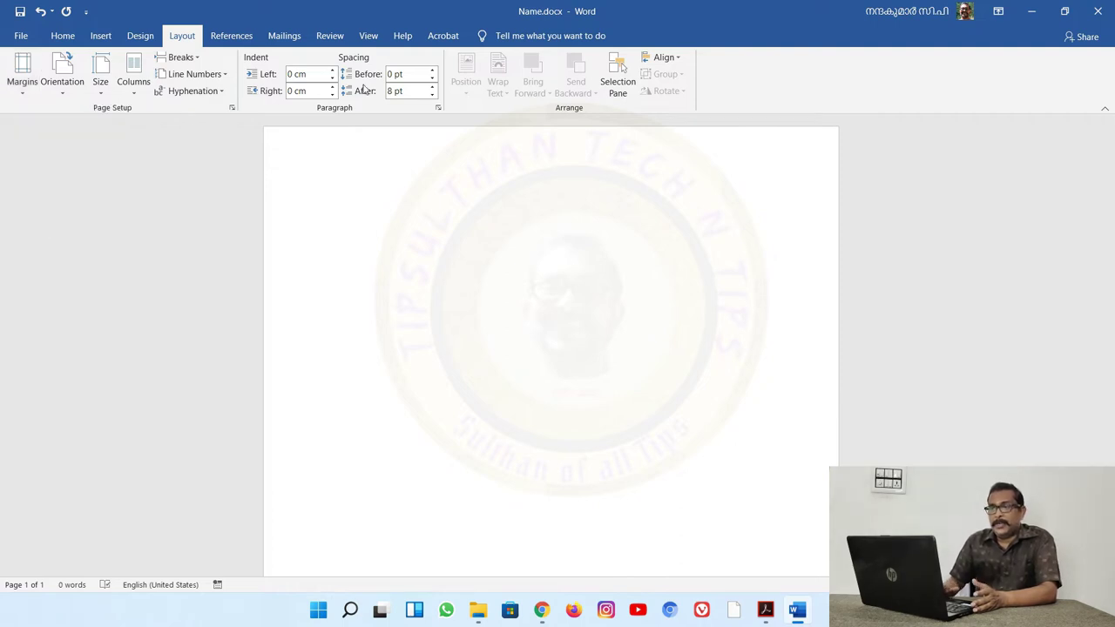
pyautogui.click(64, 38)
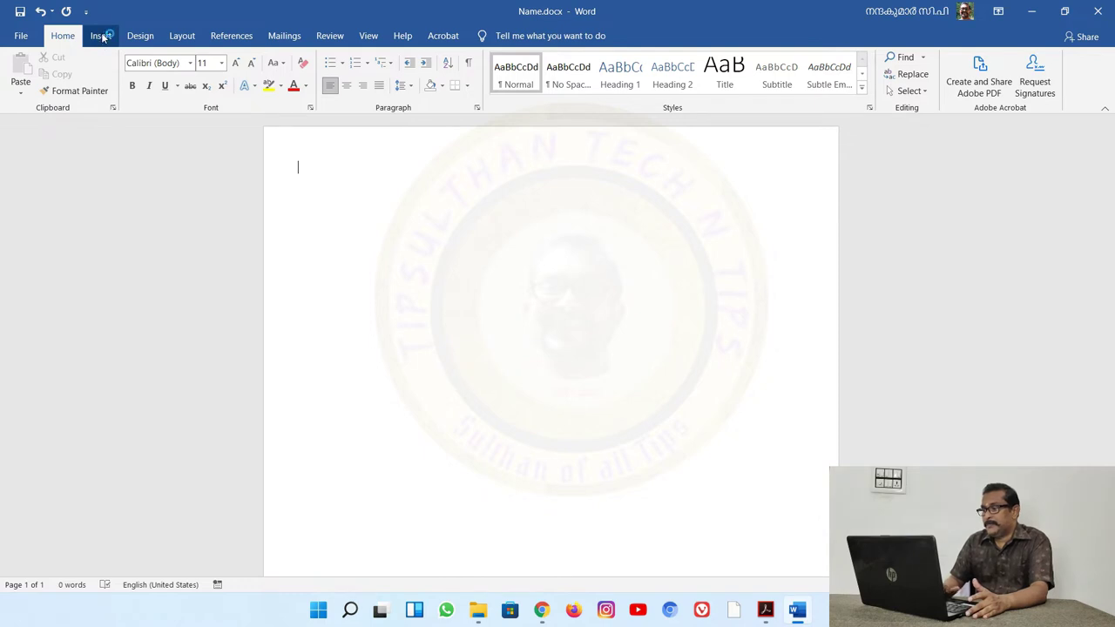
# - Draw a plain rectangle at the top-left of the page
pyautogui.click(101, 37)
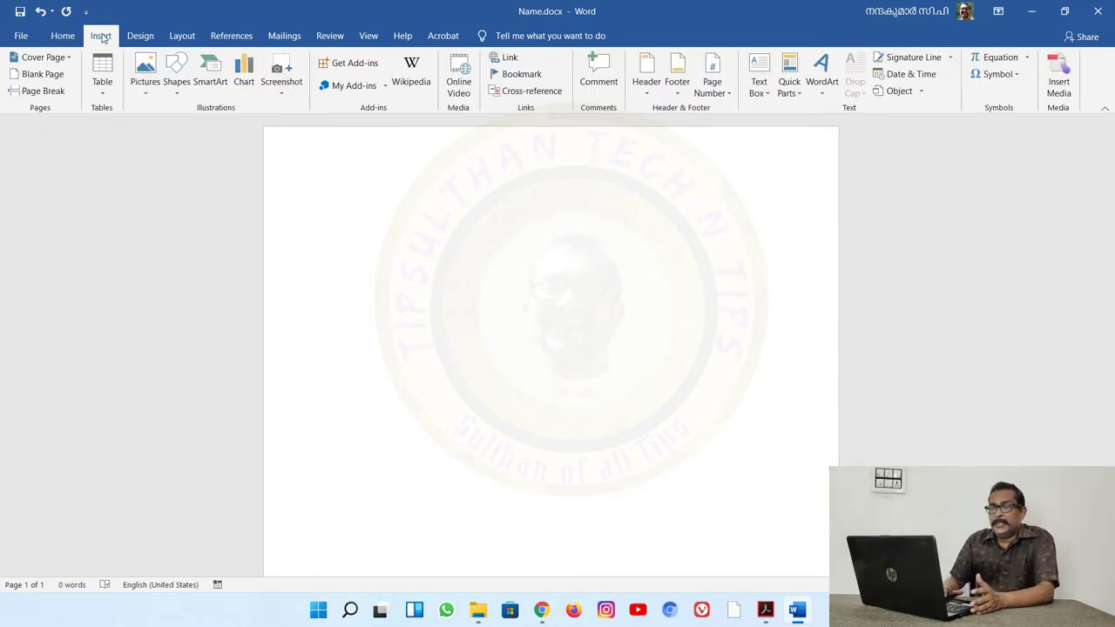
pyautogui.click(177, 83)
pyautogui.click(214, 139)
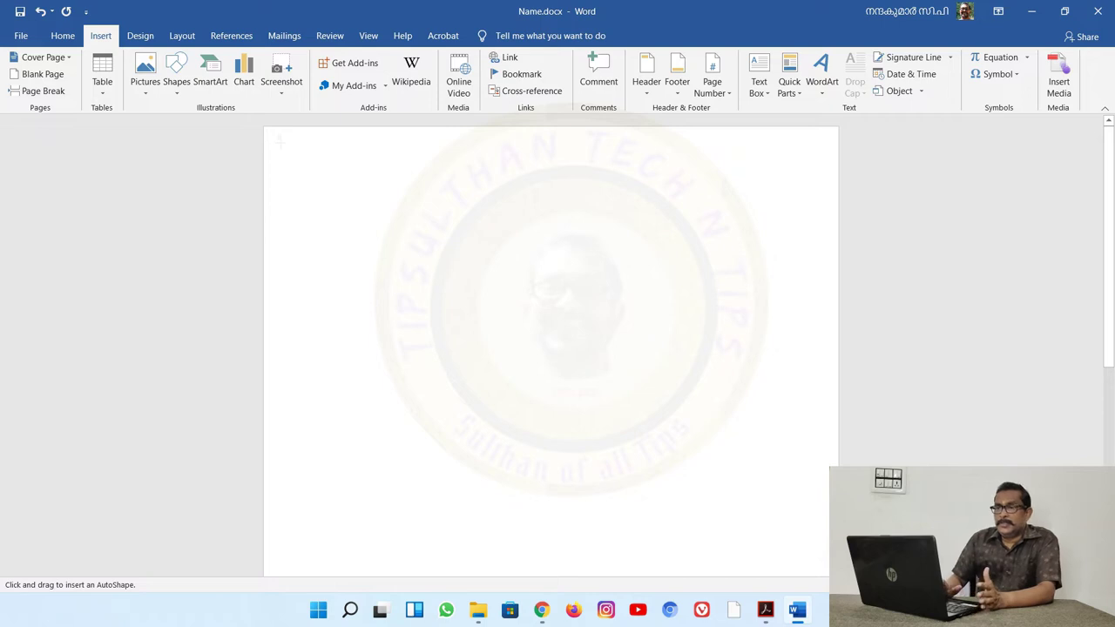
pyautogui.moveTo(281, 142)
pyautogui.mouseDown()
pyautogui.moveTo(560, 281)
pyautogui.moveTo(552, 289)
pyautogui.mouseUp()
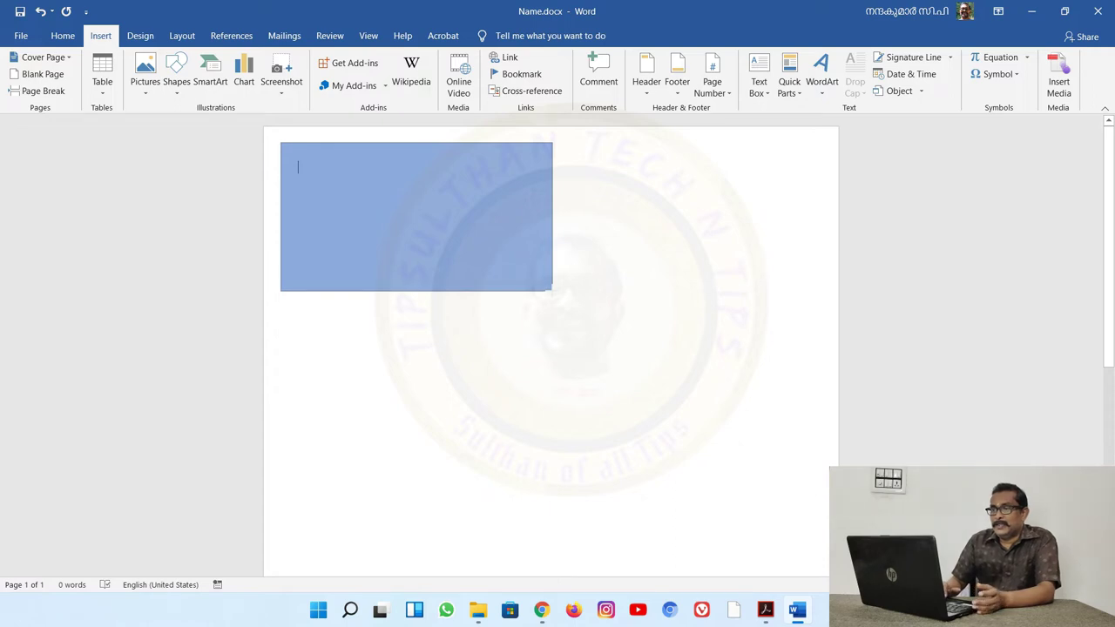
pyautogui.moveTo(553, 290); pyautogui.dragTo(552, 292)
# - Fill the rectangle with a linear gradient and bring up the More Gradients settings
pyautogui.click(387, 59)
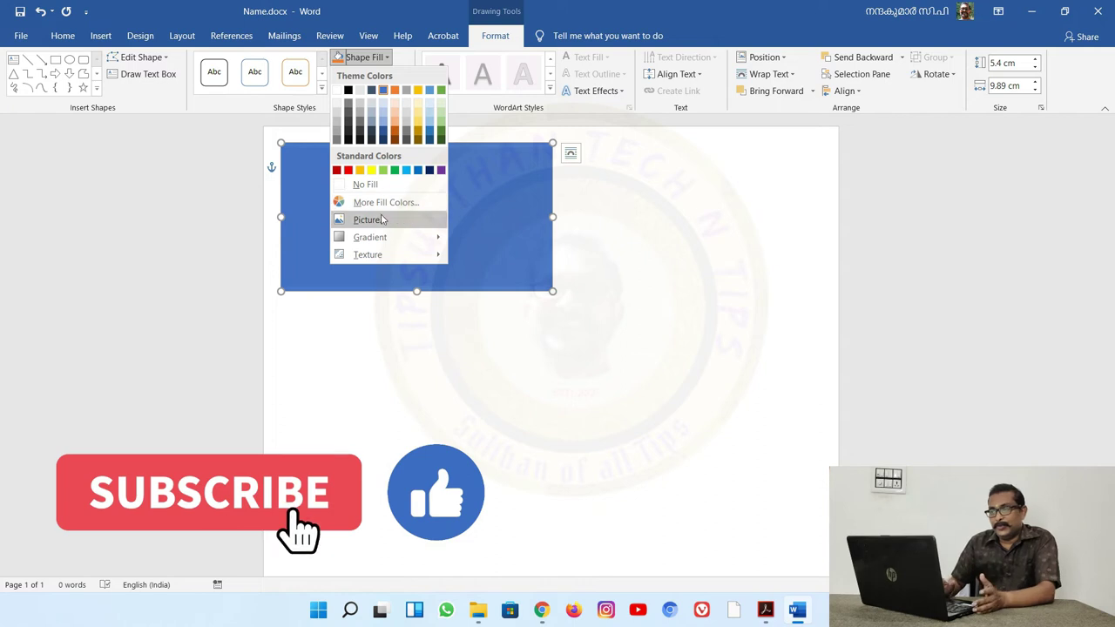
pyautogui.moveTo(384, 247)
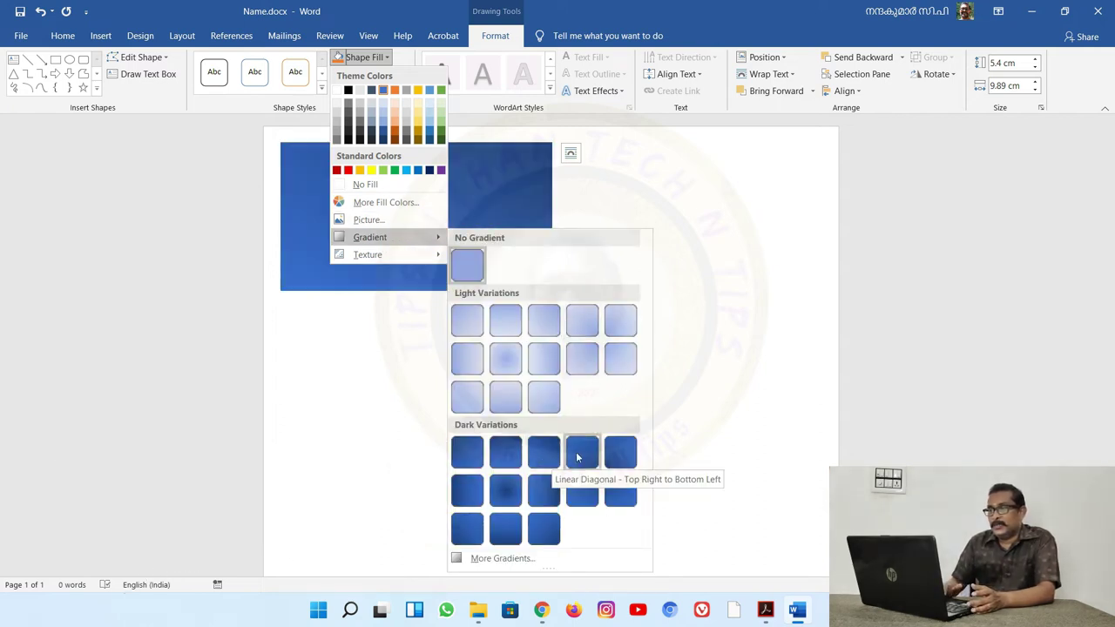
pyautogui.click(545, 494)
pyautogui.moveTo(397, 237)
pyautogui.click(498, 426)
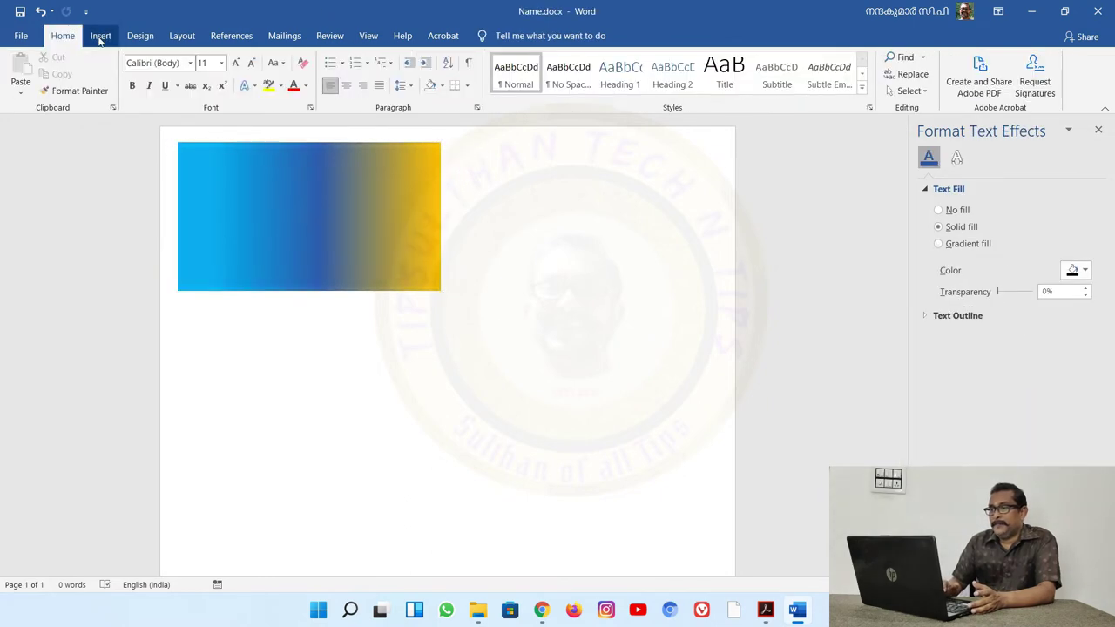
# - Draw a snipped-corner rectangle inside the gradient rectangle, about 4.91 × 9.17 cm
pyautogui.click(176, 81)
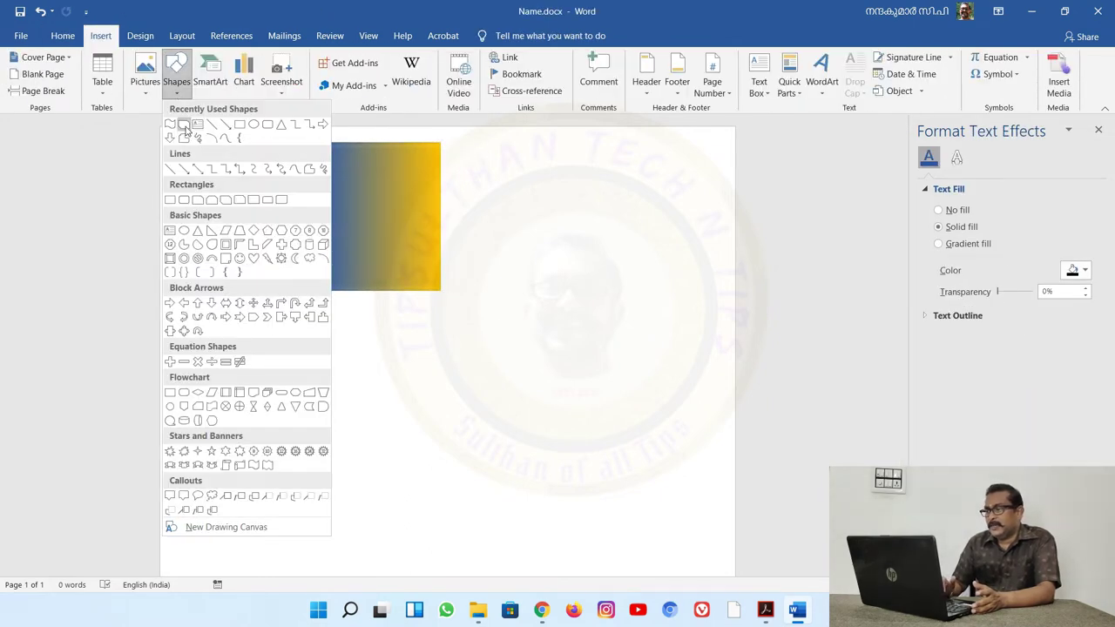
pyautogui.click(183, 125)
pyautogui.moveTo(188, 155); pyautogui.dragTo(431, 284)
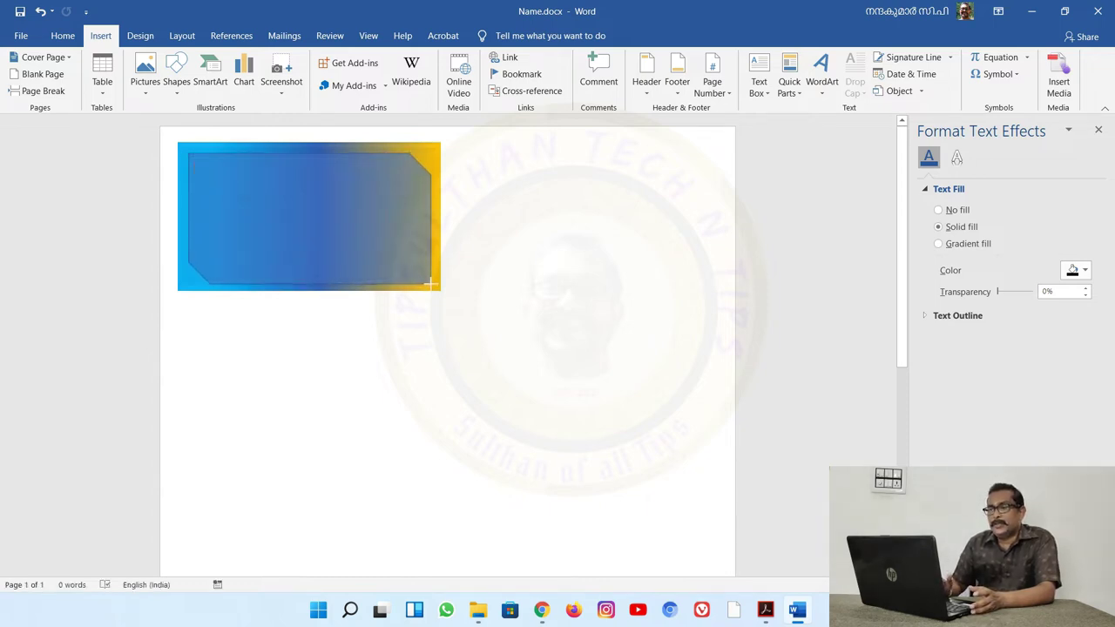
pyautogui.moveTo(431, 283); pyautogui.dragTo(432, 283)
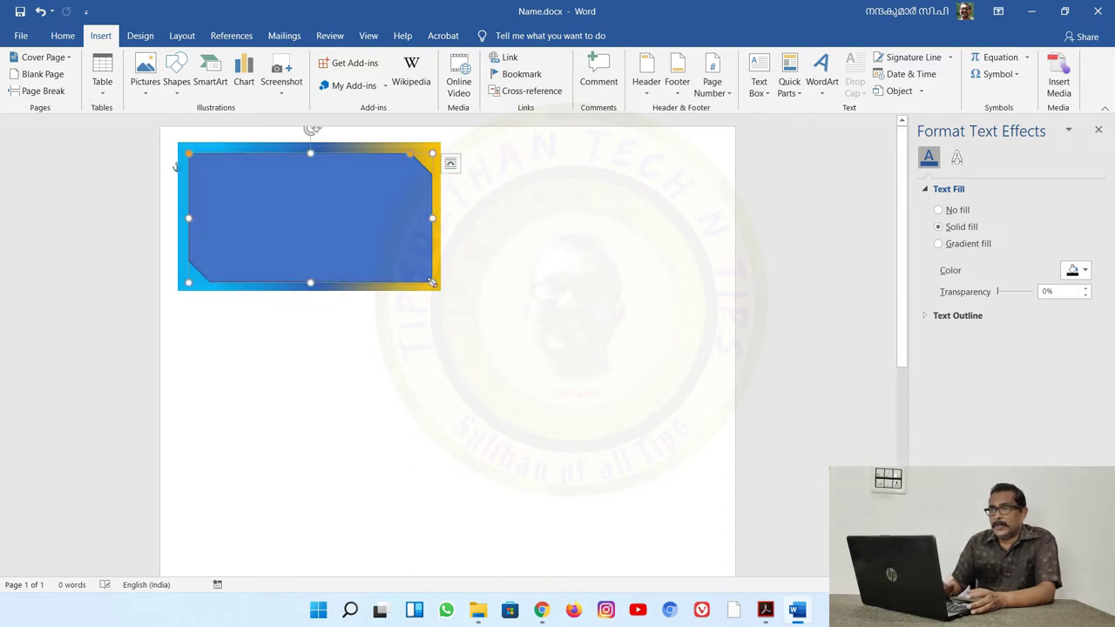
pyautogui.moveTo(186, 217); pyautogui.dragTo(183, 218)
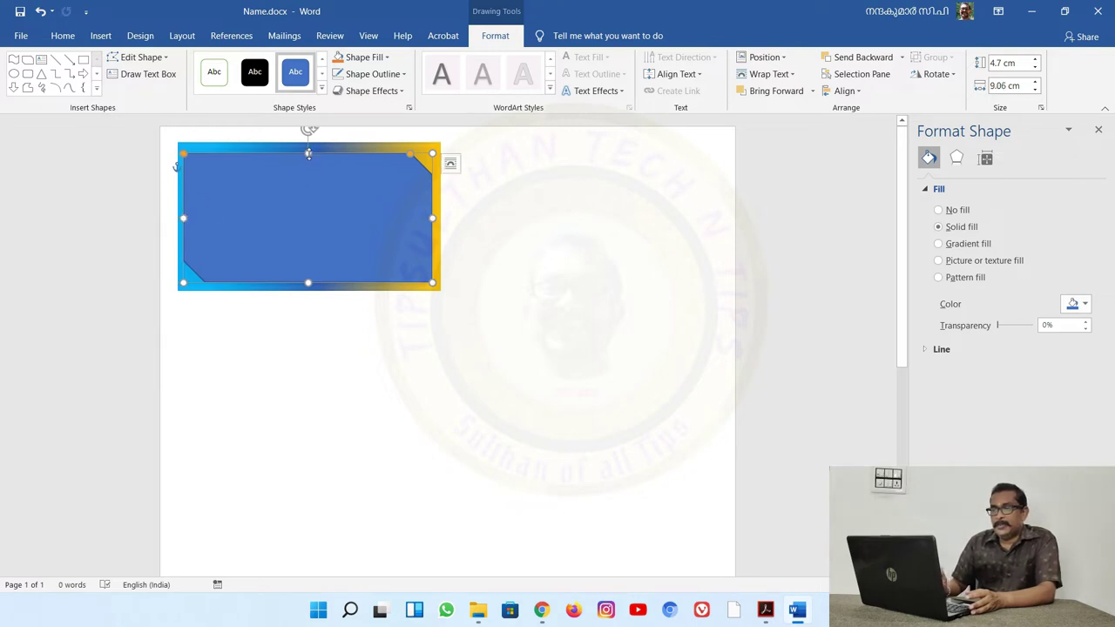
pyautogui.moveTo(308, 154); pyautogui.dragTo(309, 149)
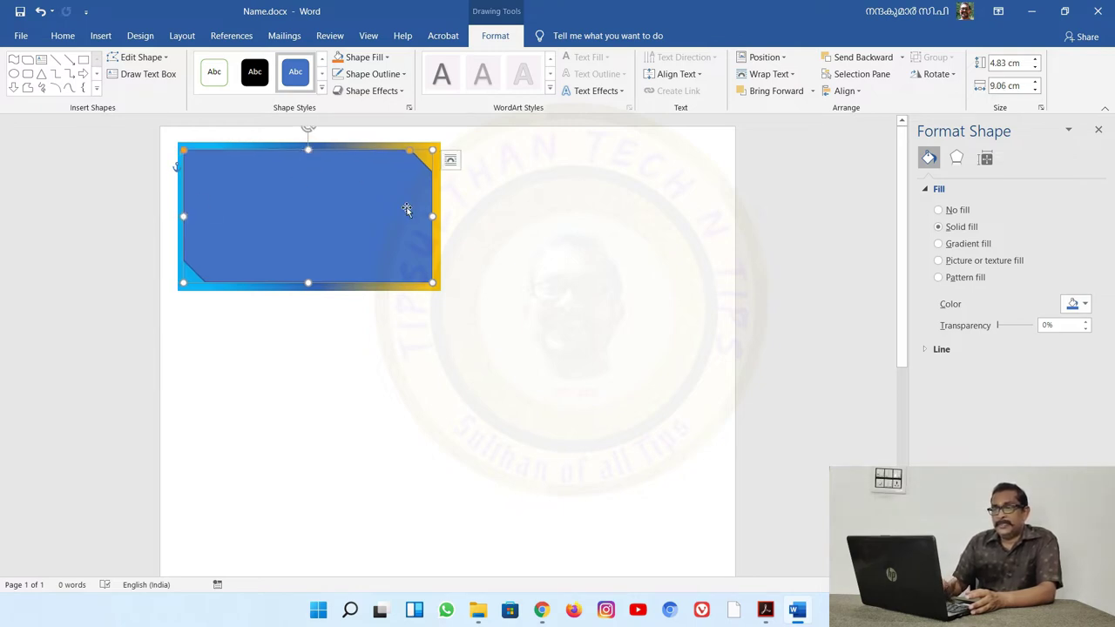
pyautogui.moveTo(431, 216); pyautogui.dragTo(435, 216)
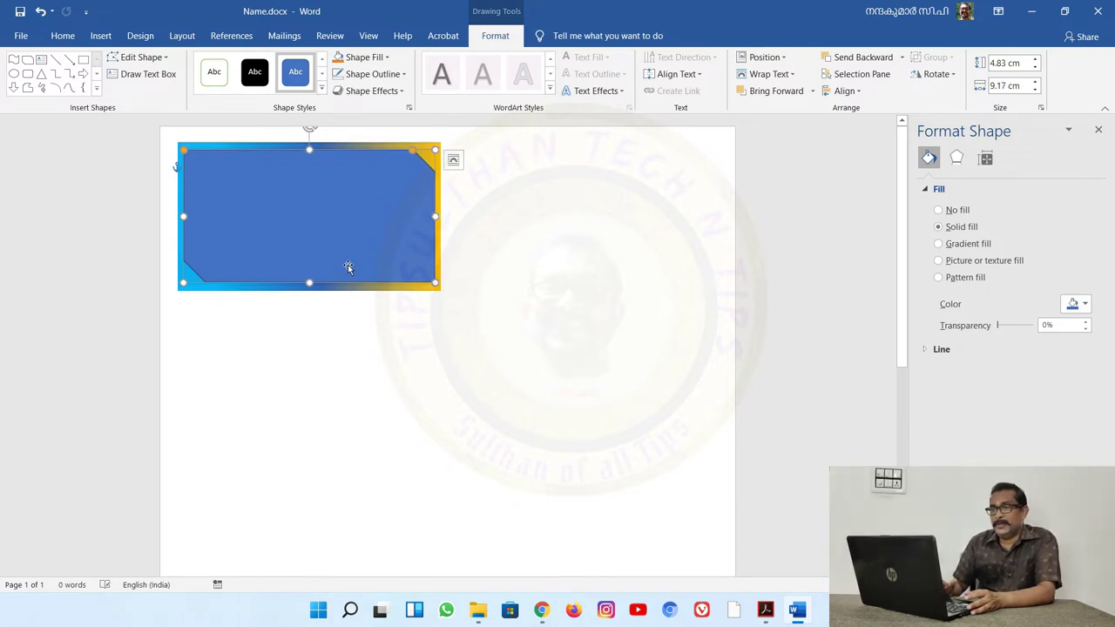
pyautogui.moveTo(310, 282); pyautogui.dragTo(309, 284)
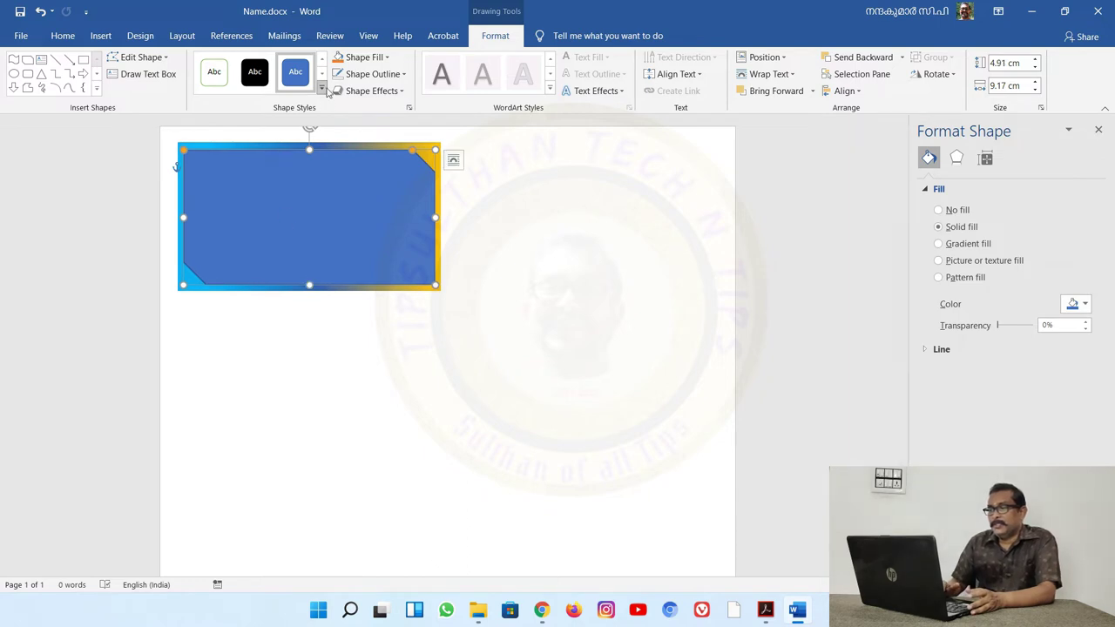
# - Fill the snipped-corner shape with white and give it no outline
pyautogui.click(389, 58)
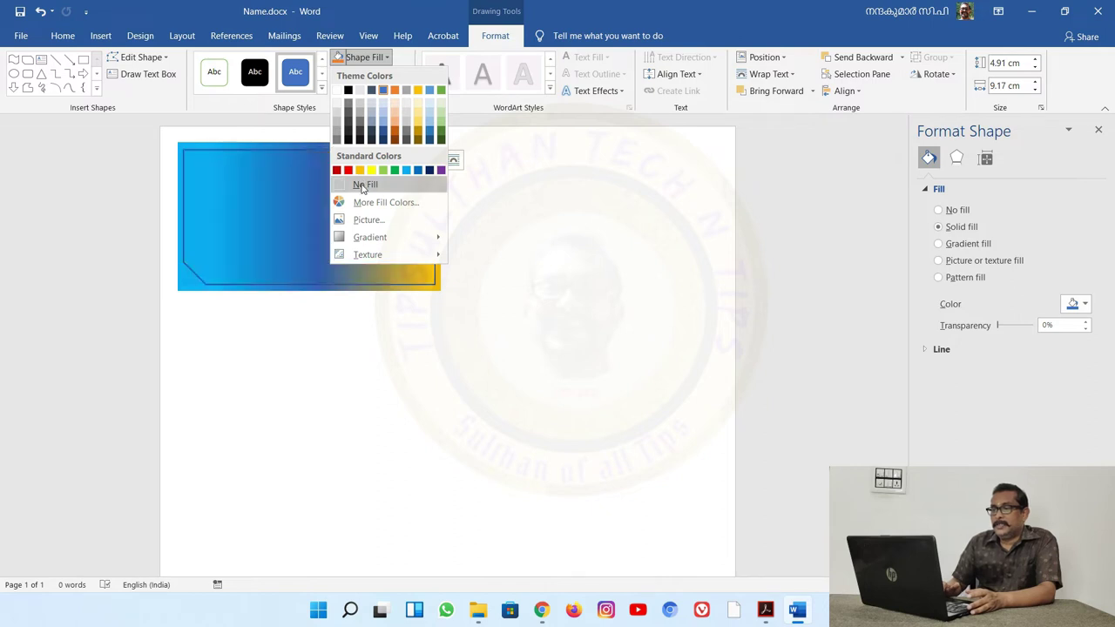
pyautogui.click(364, 186)
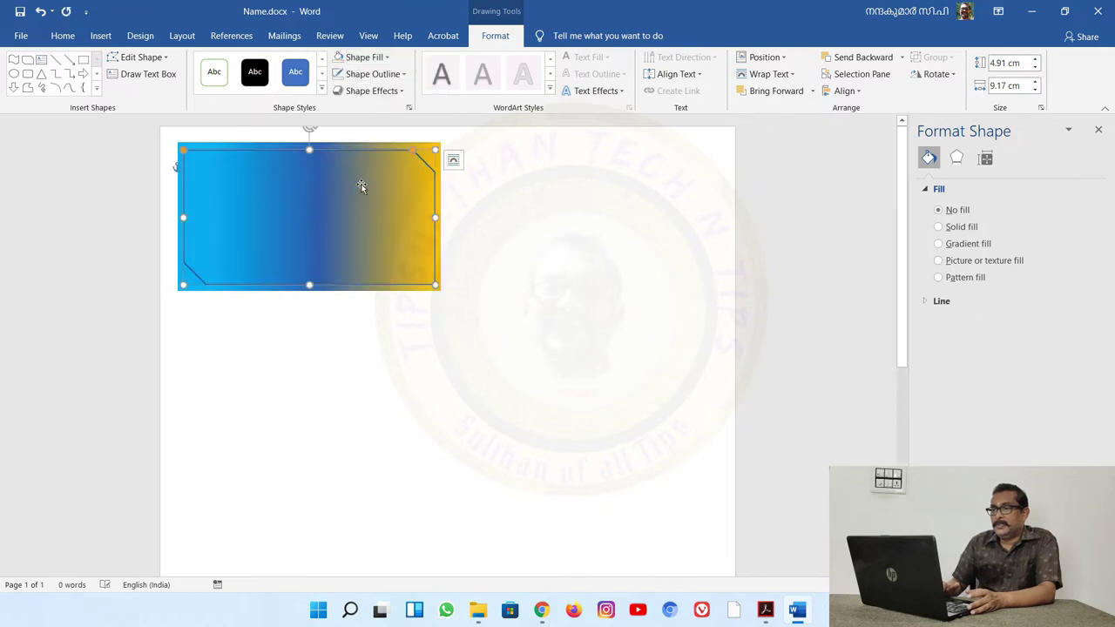
pyautogui.click(387, 57)
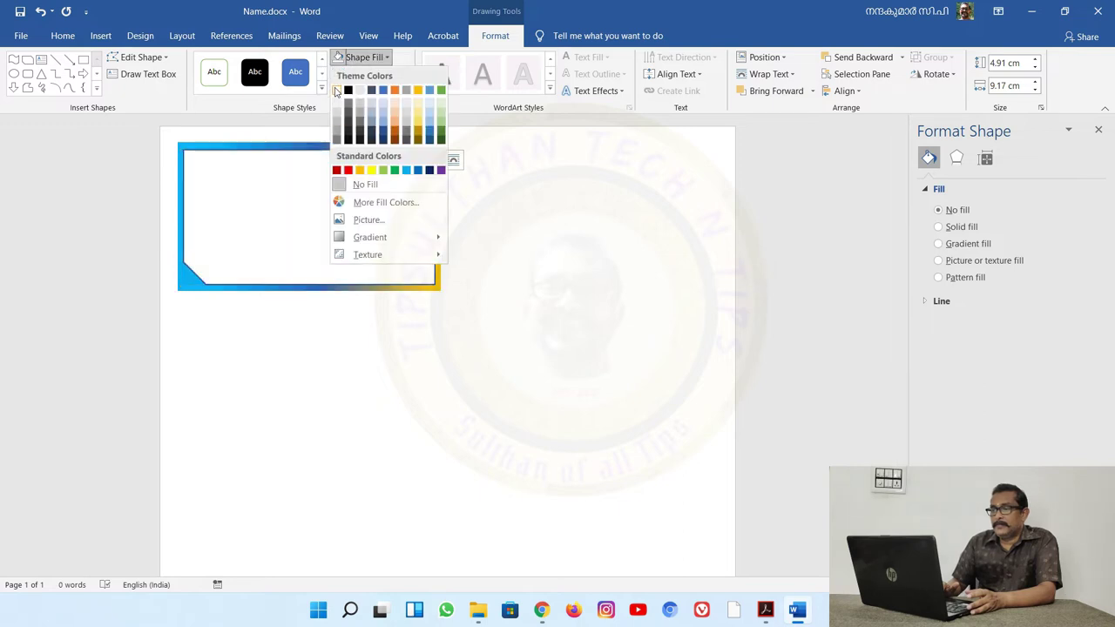
pyautogui.click(336, 91)
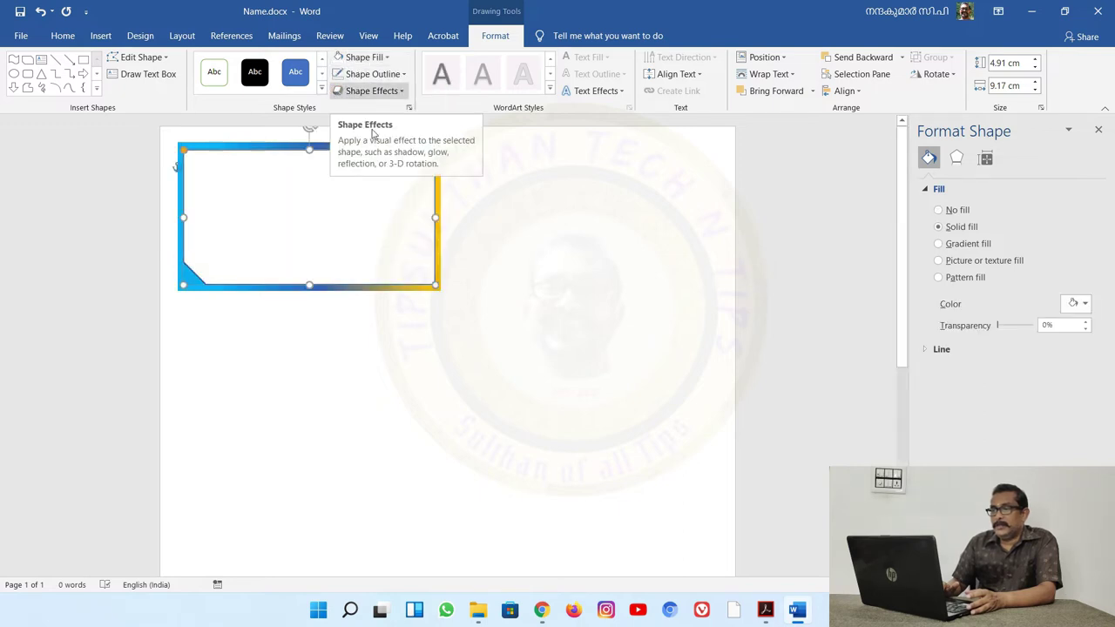
pyautogui.click(373, 74)
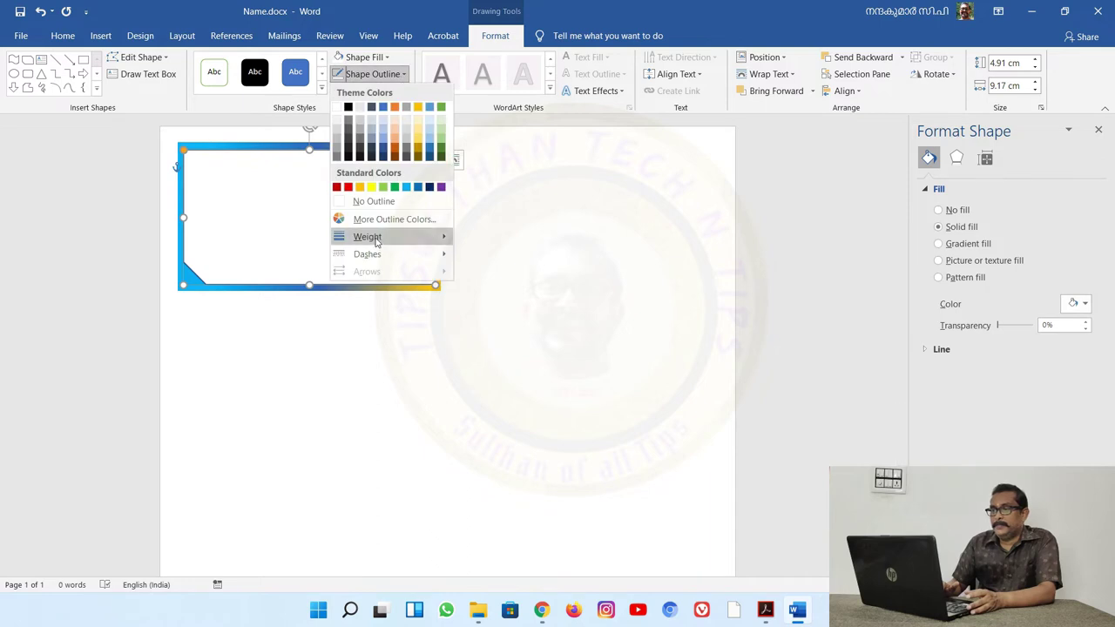
pyautogui.click(372, 201)
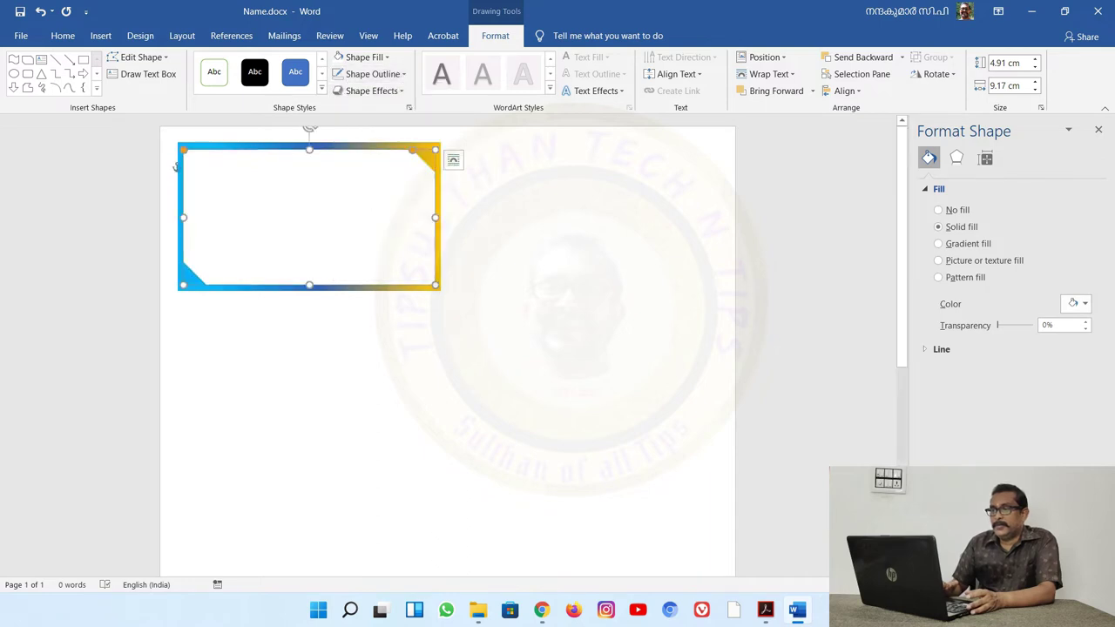
pyautogui.click(183, 167)
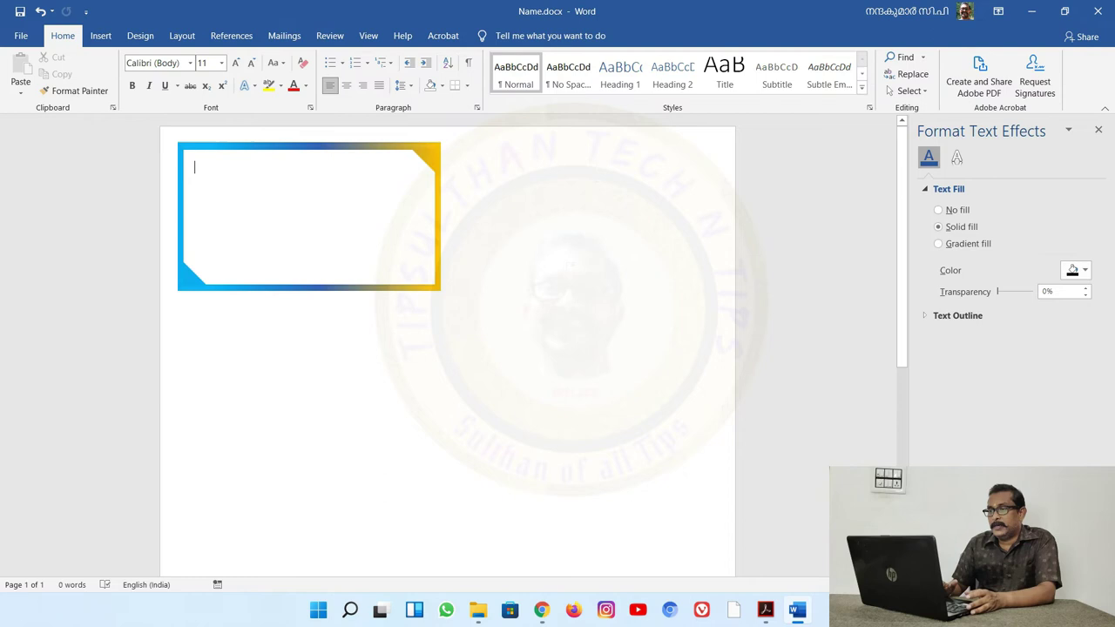
# - Draw a 4.21 × 6.35 cm text box inside the white frame with no outline
pyautogui.click(101, 35)
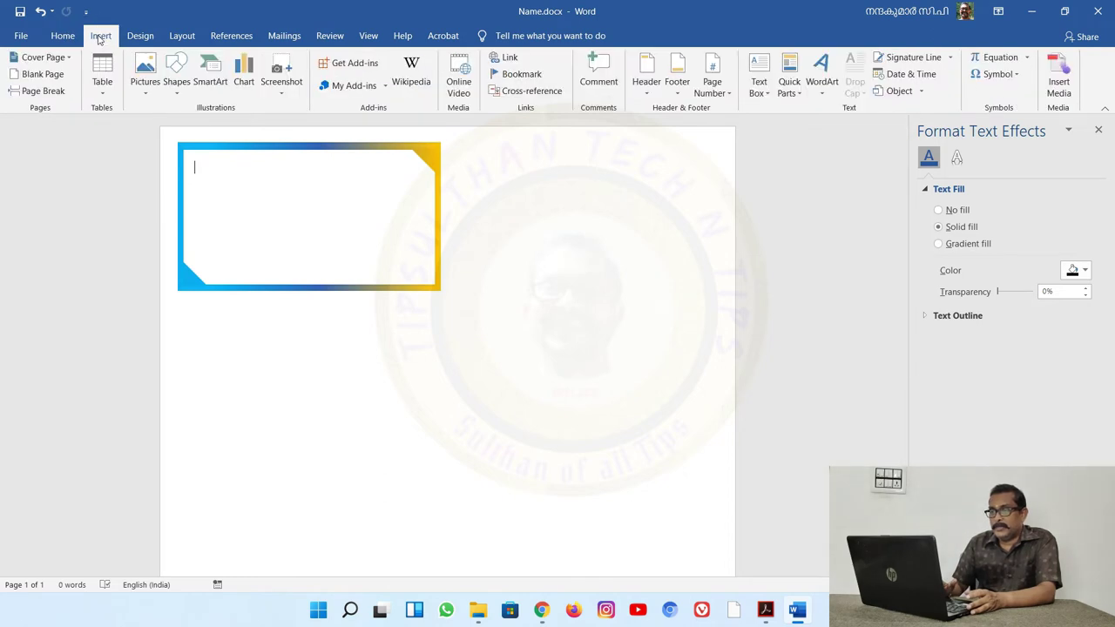
pyautogui.click(180, 95)
pyautogui.click(197, 123)
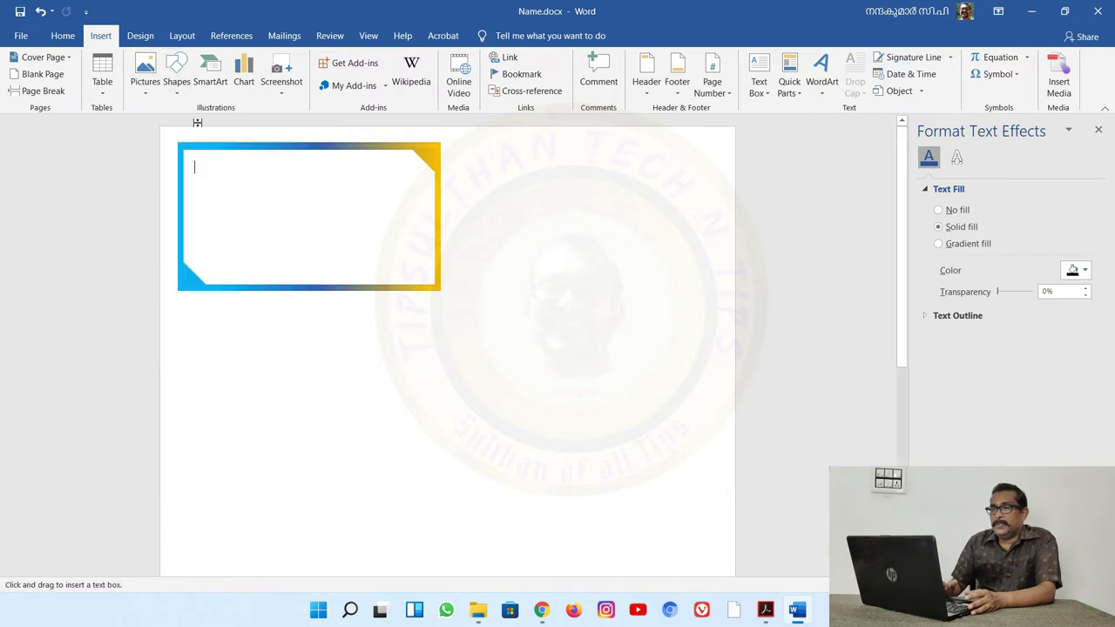
pyautogui.moveTo(191, 156)
pyautogui.mouseDown()
pyautogui.moveTo(335, 270)
pyautogui.moveTo(368, 272)
pyautogui.mouseUp()
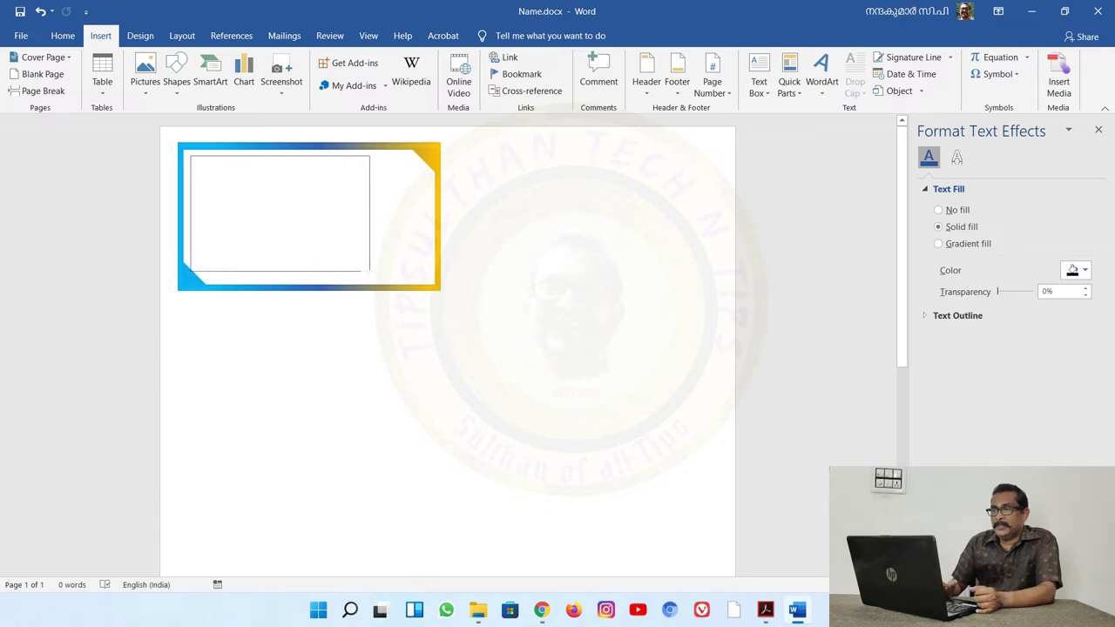
pyautogui.moveTo(369, 273); pyautogui.dragTo(365, 272)
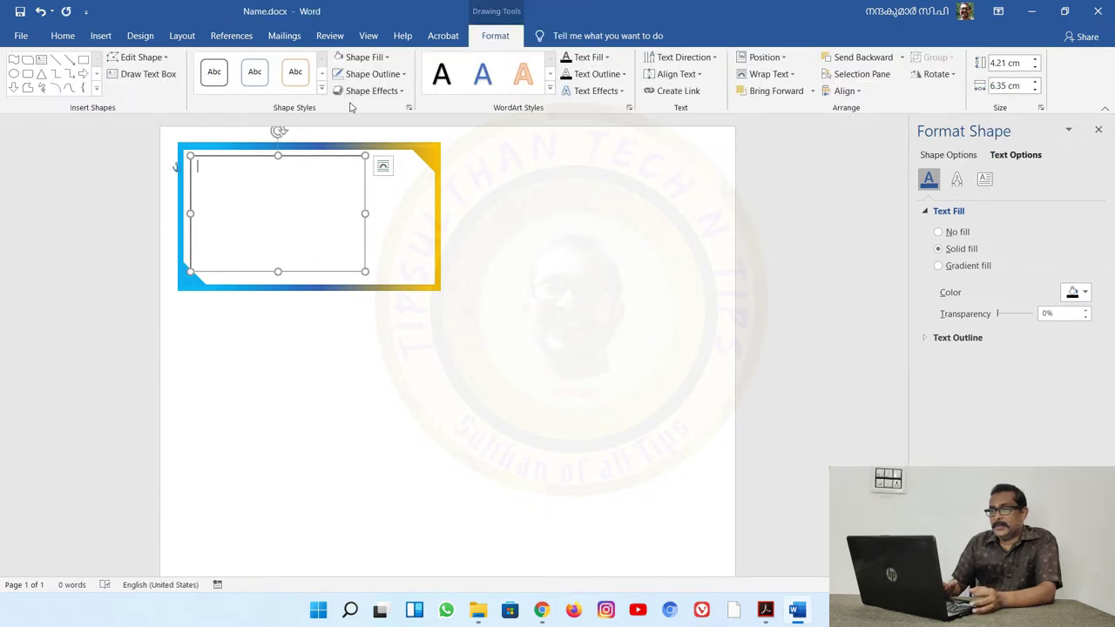
pyautogui.click(403, 74)
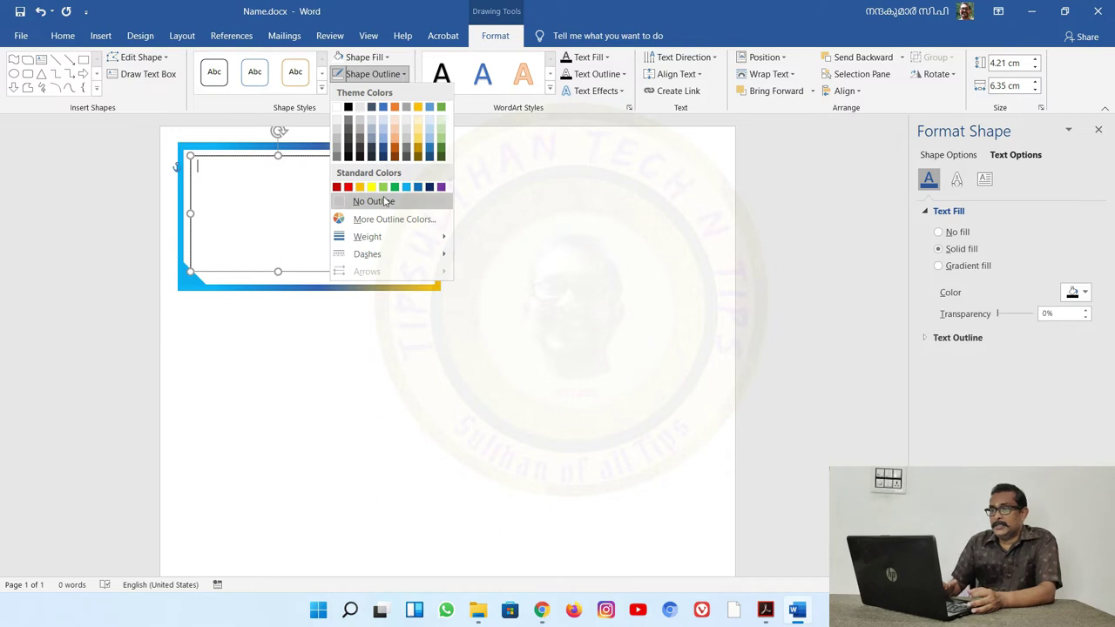
pyautogui.click(374, 201)
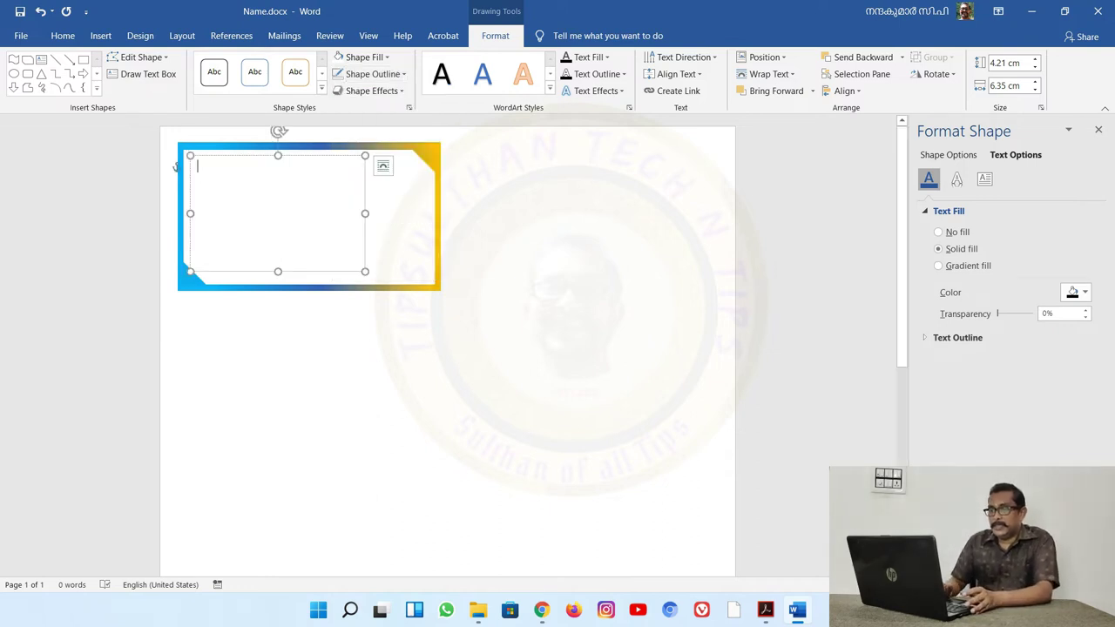
# - Type dotted 'Name :', 'School :', 'Class : ... Roll :' and 'Subject :' lines in the text box
pyautogui.write('Name')
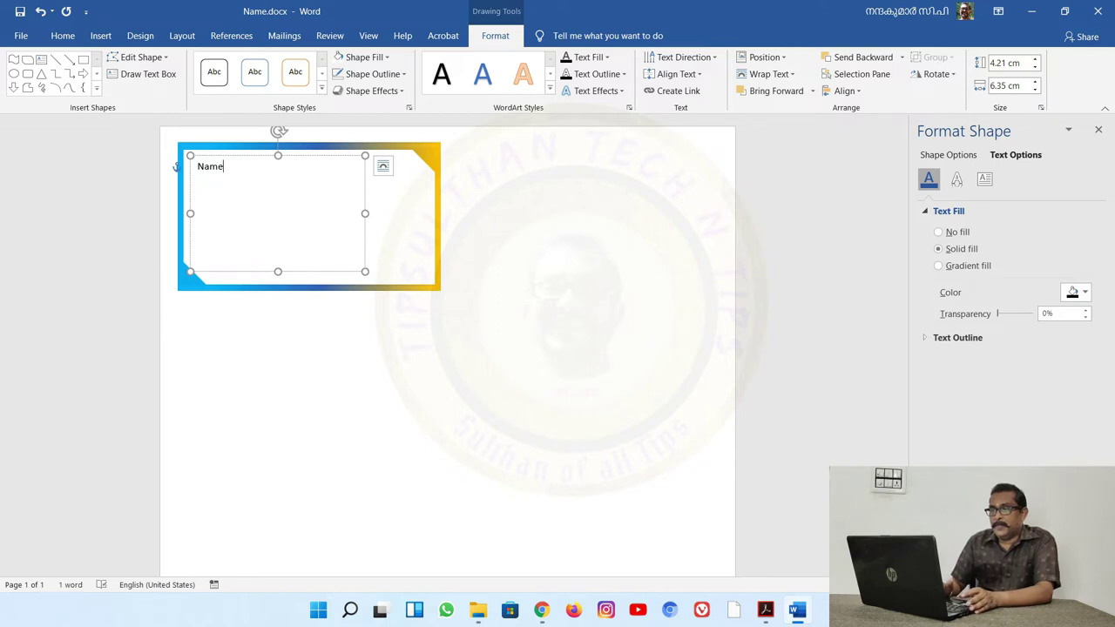
pyautogui.press('BackSpace')
pyautogui.write('S')
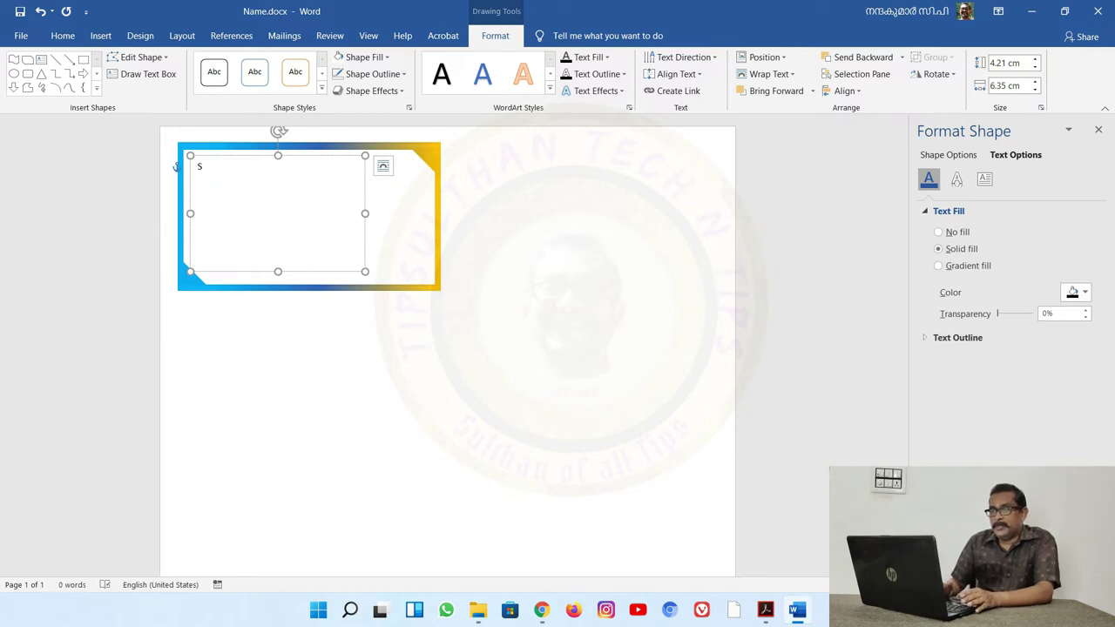
pyautogui.press('BackSpace')
pyautogui.write('Name ')
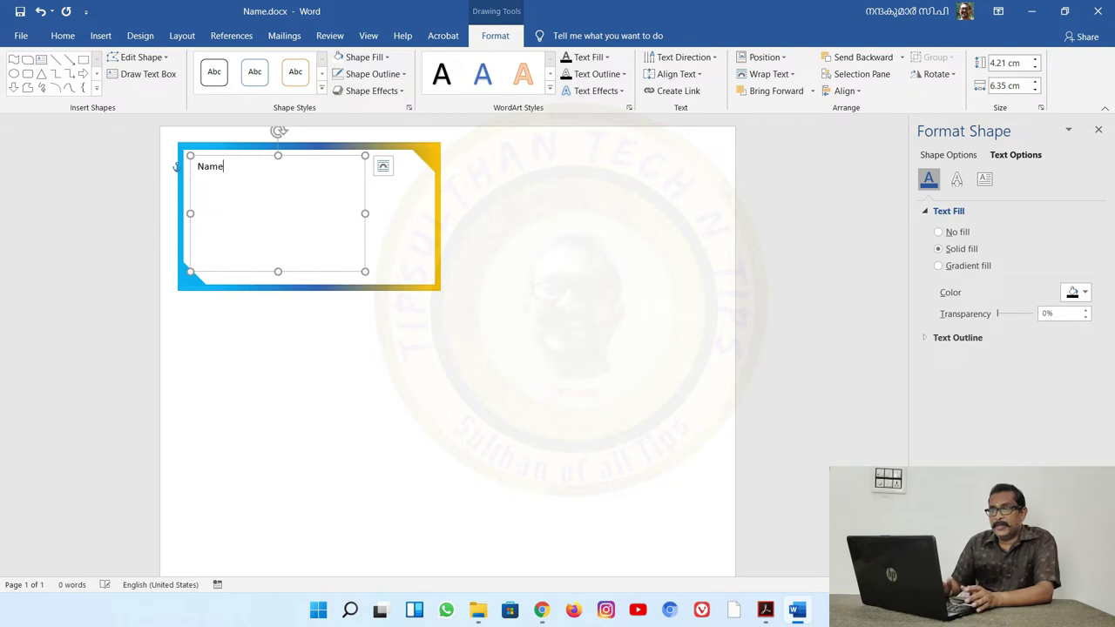
pyautogui.write(':')
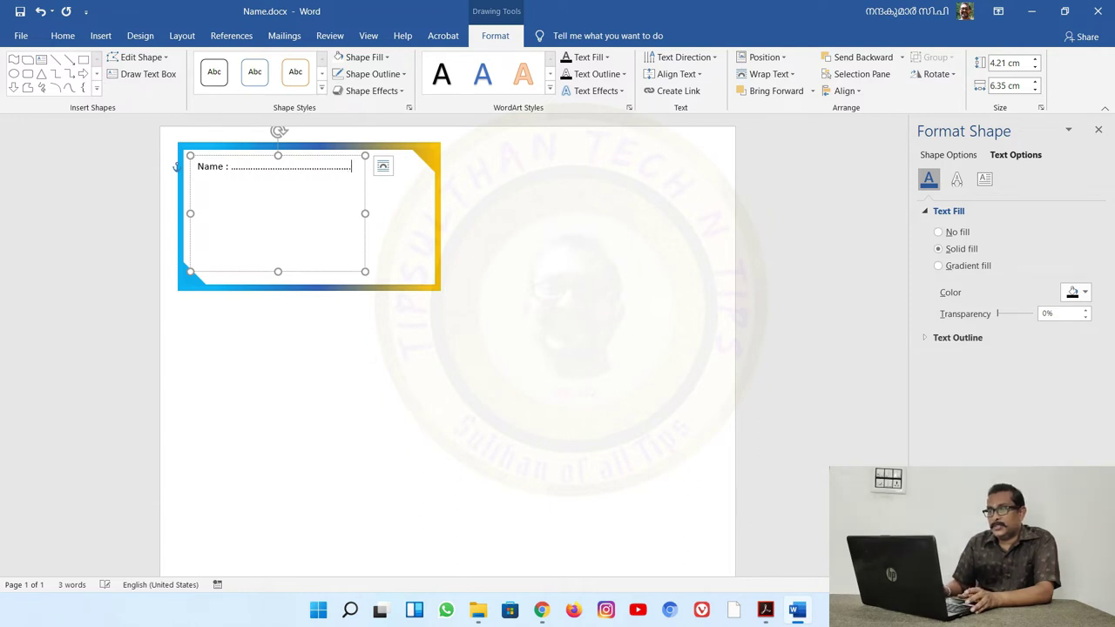
pyautogui.press('Return')
pyautogui.write('Sch')
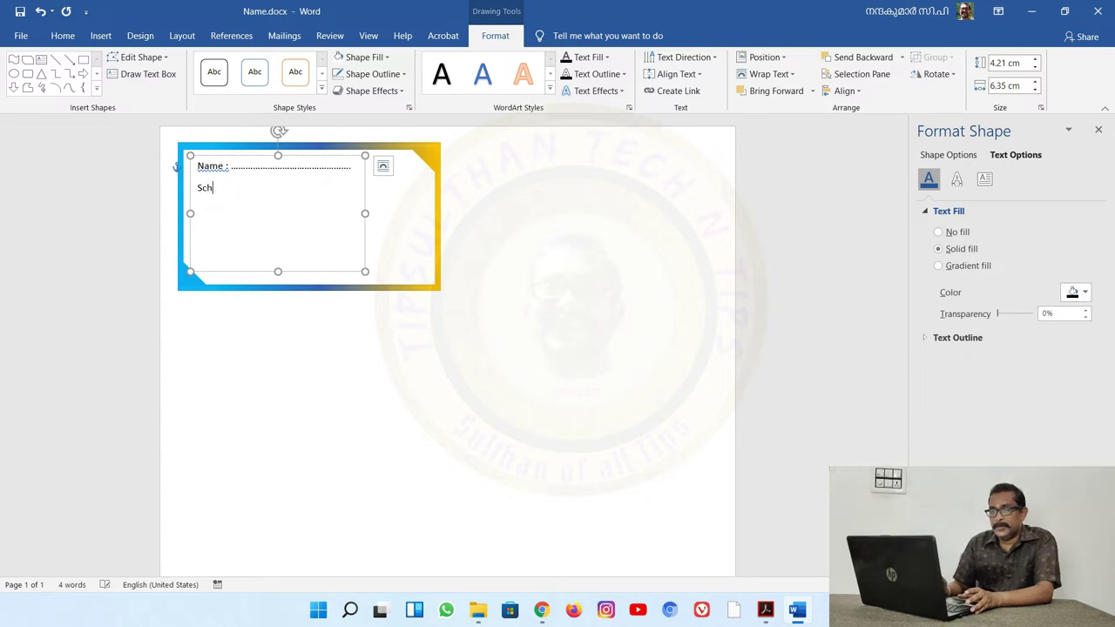
pyautogui.write('ool')
pyautogui.write('Class :................')
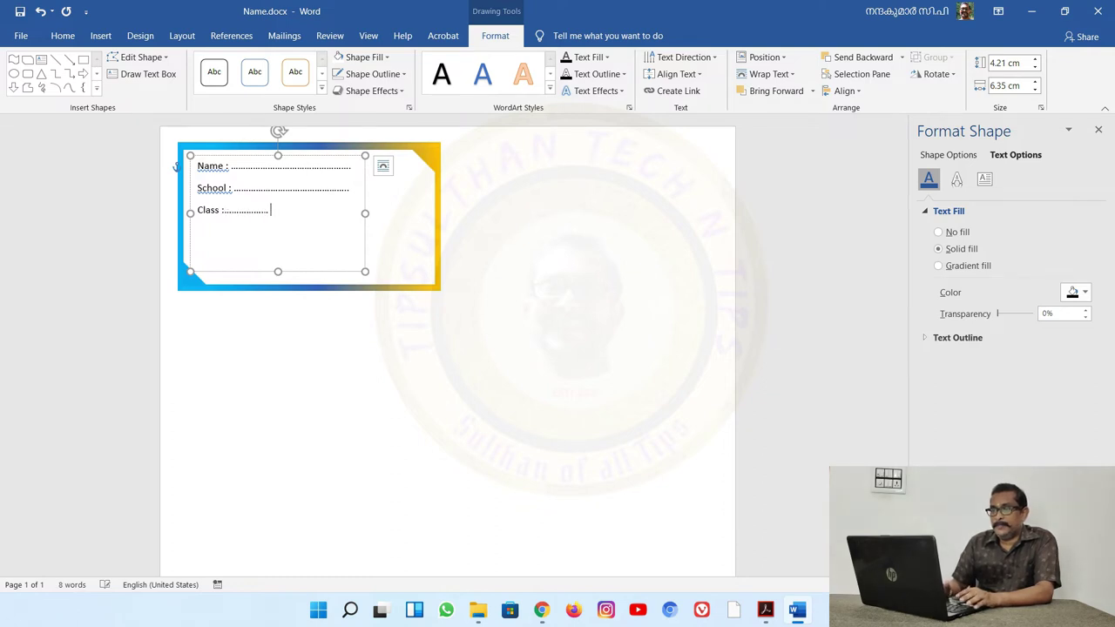
pyautogui.write('Roll : ....................')
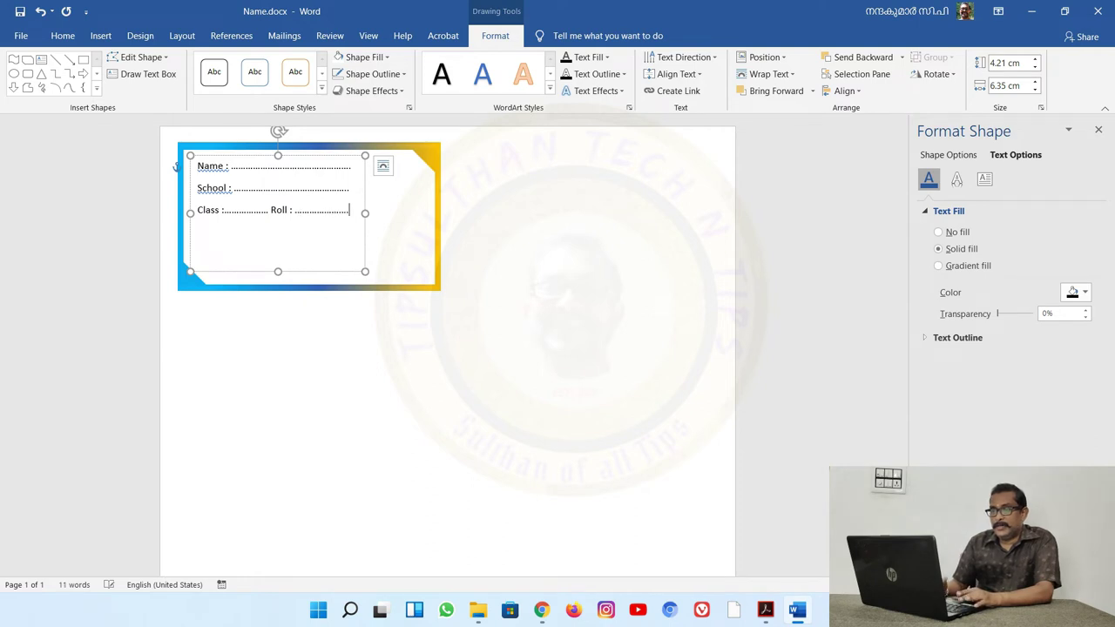
pyautogui.press('Return')
pyautogui.write('Subject : ........................................')
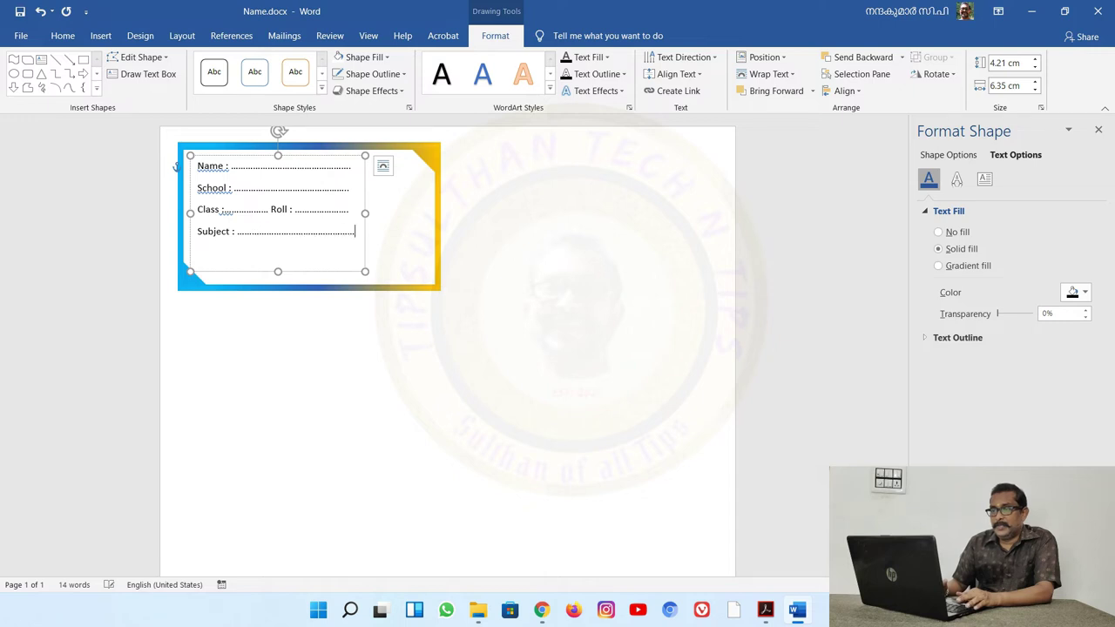
pyautogui.hotkey('ctrl', 'z')
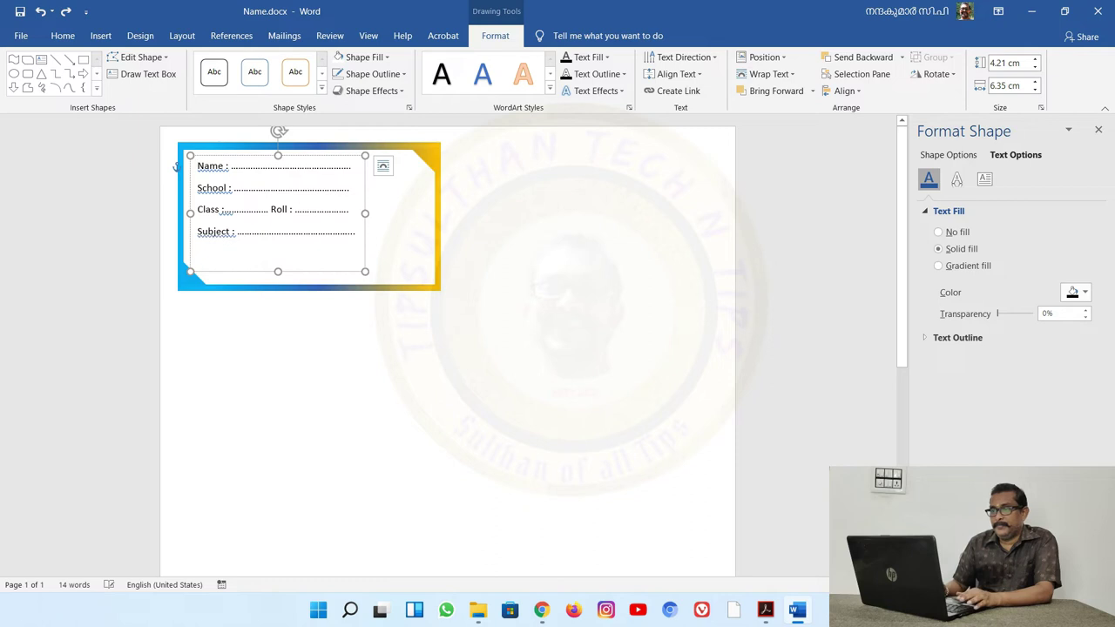
pyautogui.press('Return')
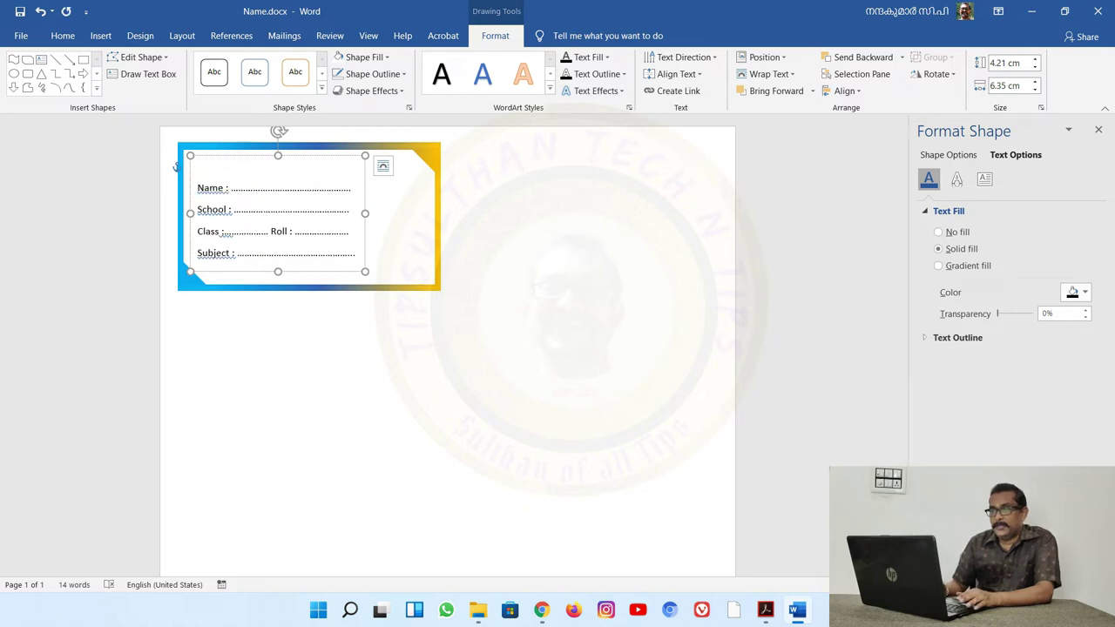
pyautogui.press('BackSpace')
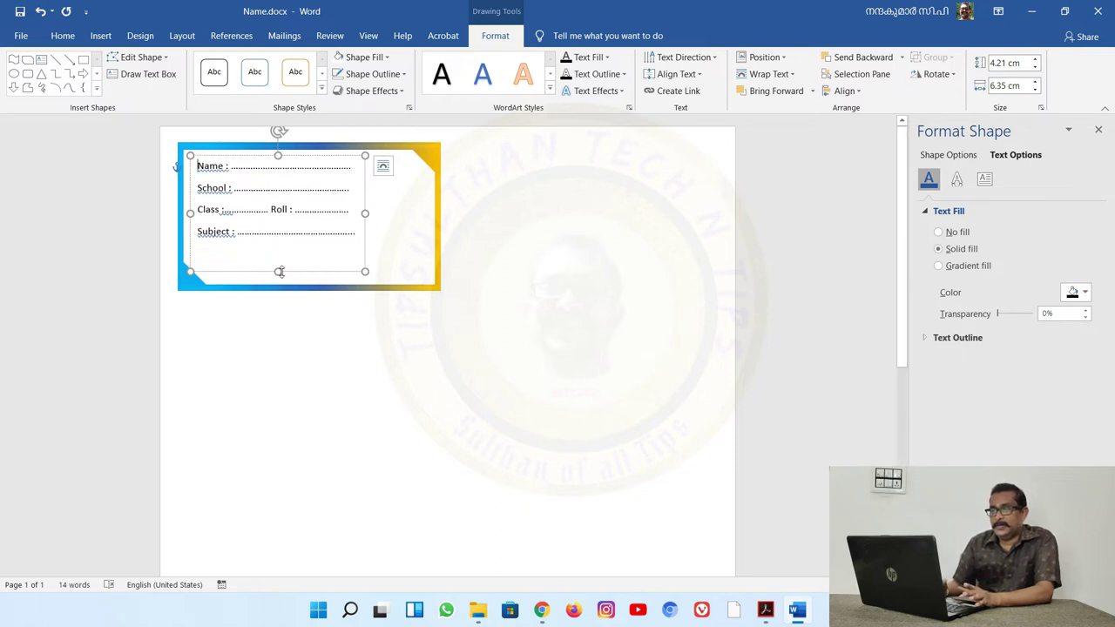
# - Shorten the text box to 3.54 cm tall and nudge it slightly right and down
pyautogui.moveTo(279, 272); pyautogui.dragTo(279, 253)
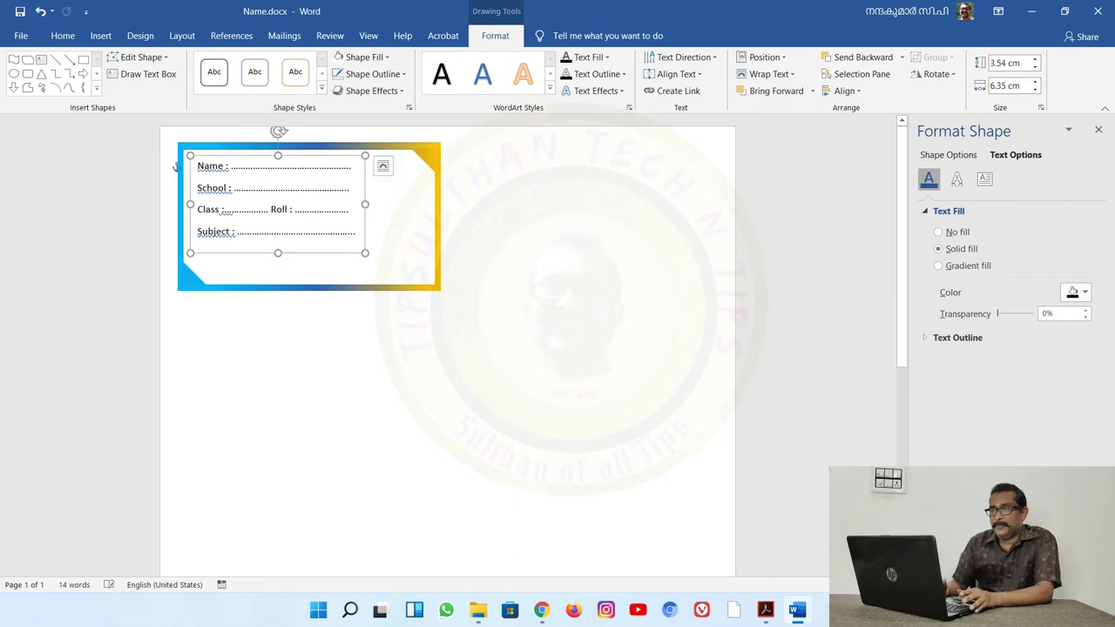
pyautogui.moveTo(251, 157); pyautogui.dragTo(257, 175)
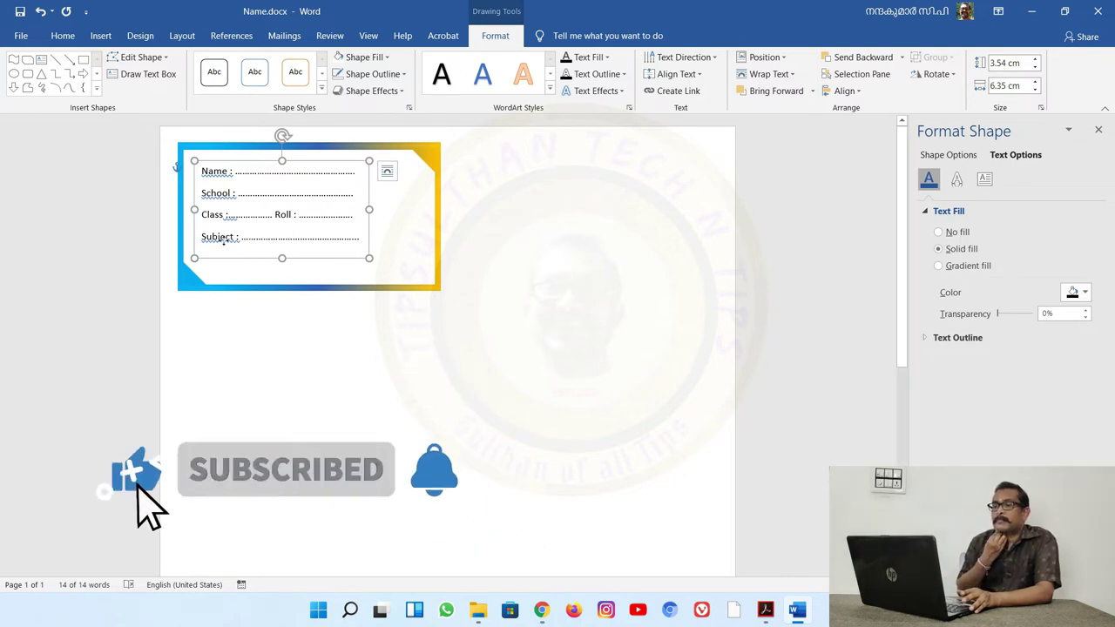
pyautogui.rightClick(225, 239)
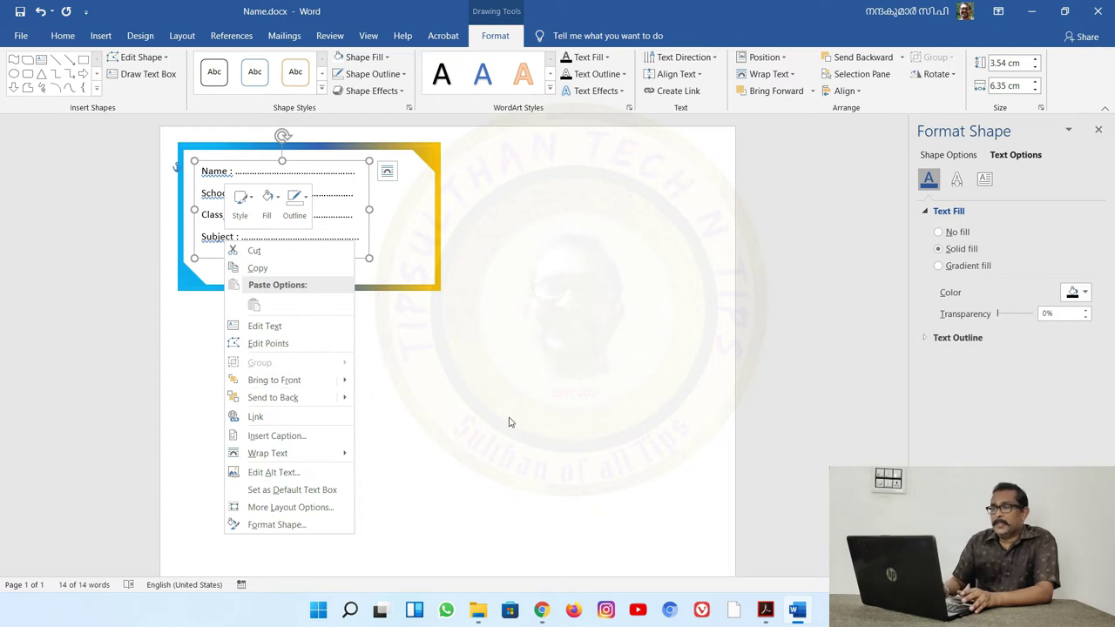
# - Select the card's gradient frame and Ctrl-drag a copy to its right
pyautogui.press('Escape')
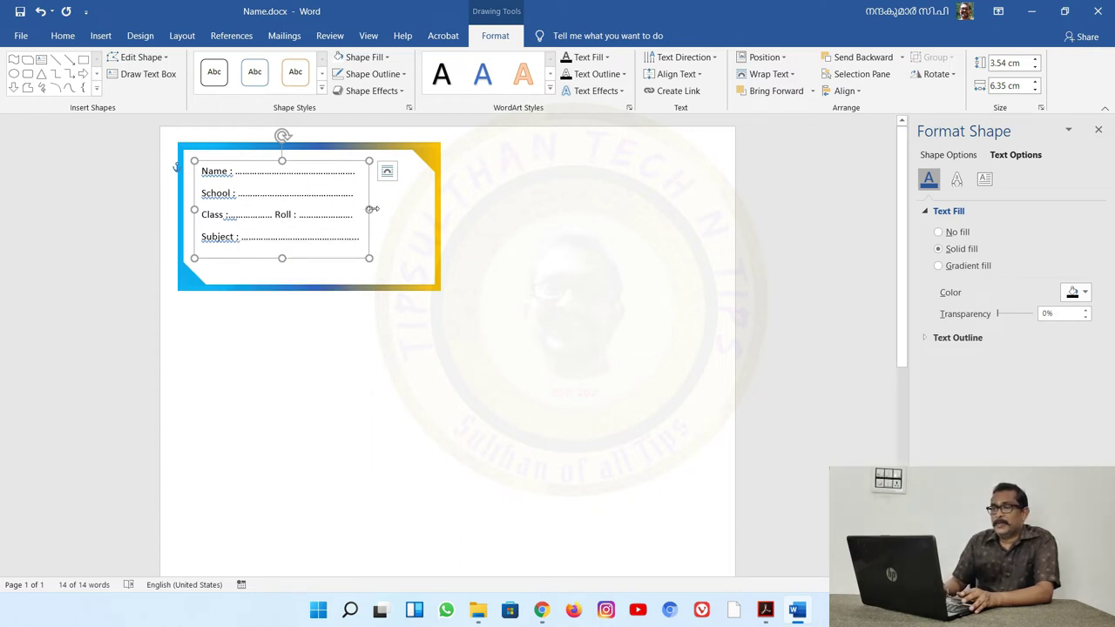
pyautogui.press('Escape')
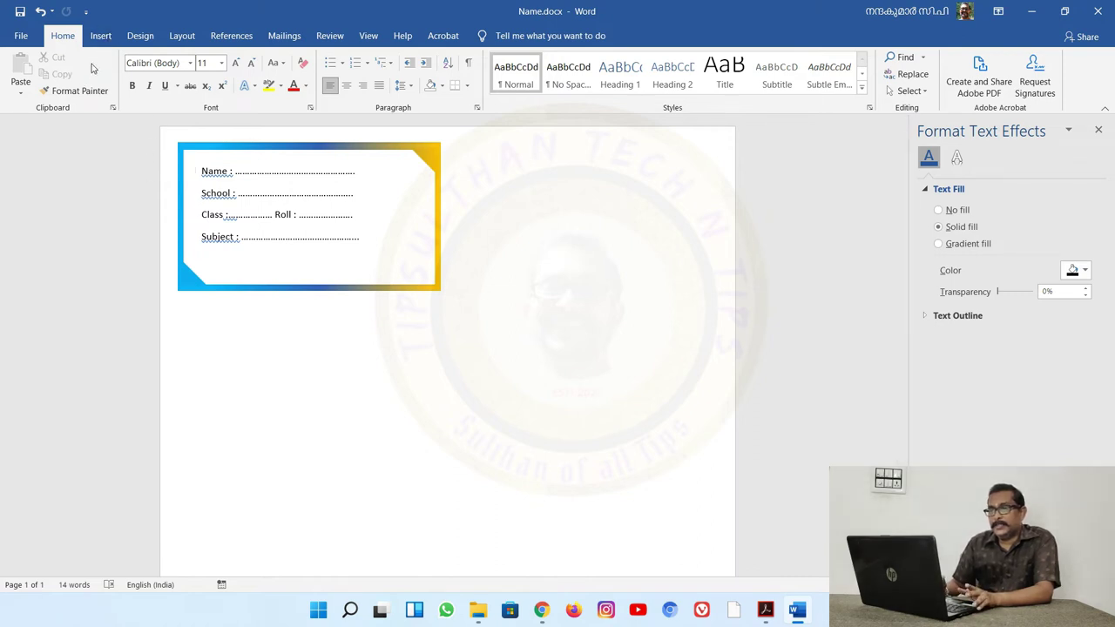
pyautogui.click(254, 152)
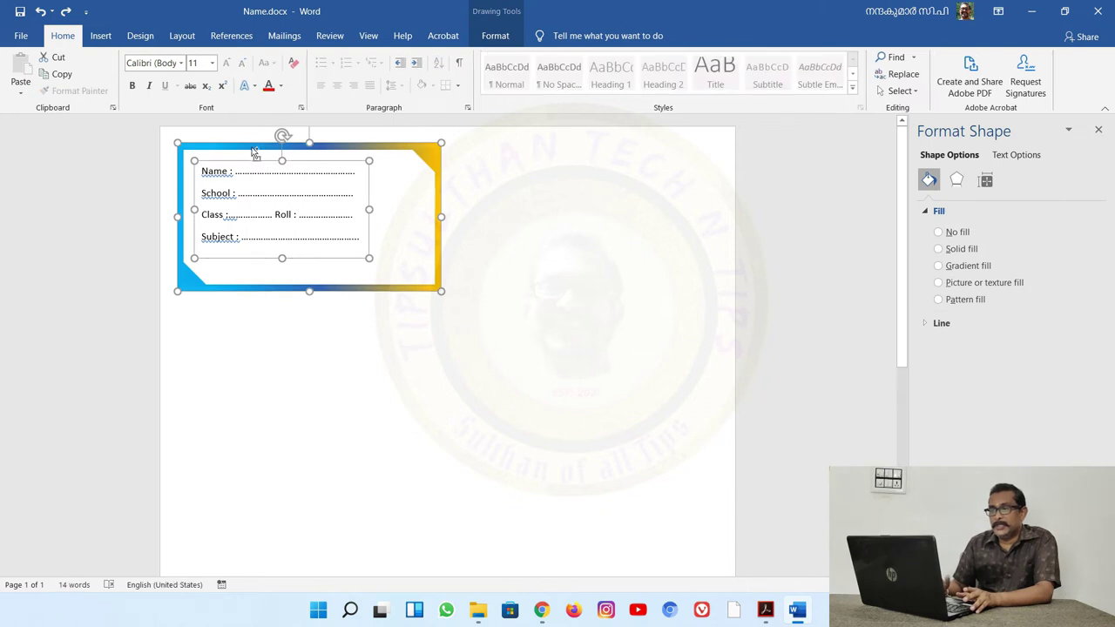
pyautogui.click(216, 157)
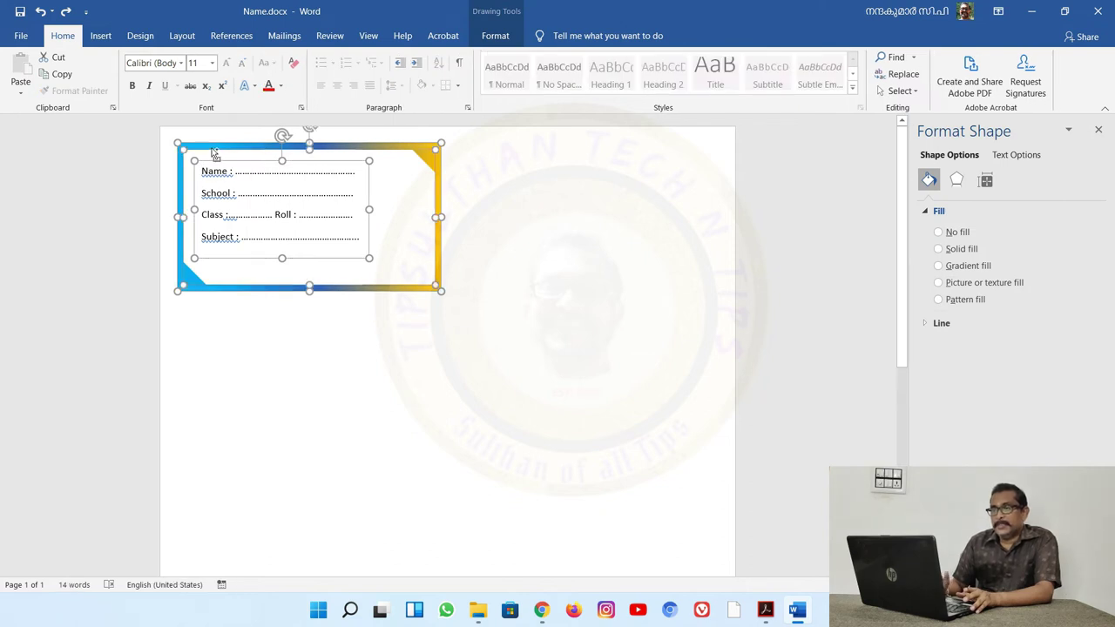
pyautogui.keyDown('ctrl'); pyautogui.moveTo(216, 156); pyautogui.dragTo(483, 148); pyautogui.keyUp('ctrl')
# - Copy the pair of cards into a second row, then that row into a third
pyautogui.click(284, 237)
pyautogui.click(225, 146)
pyautogui.keyDown('shift'); pyautogui.click(516, 145); pyautogui.keyUp('shift')
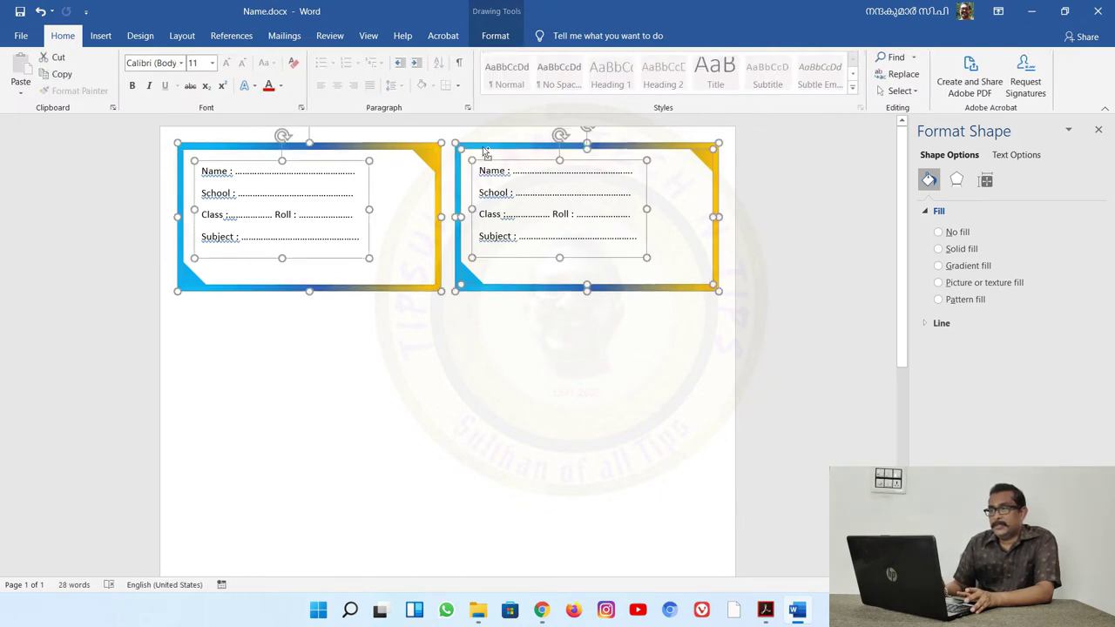
pyautogui.moveTo(486, 152); pyautogui.dragTo(490, 250)
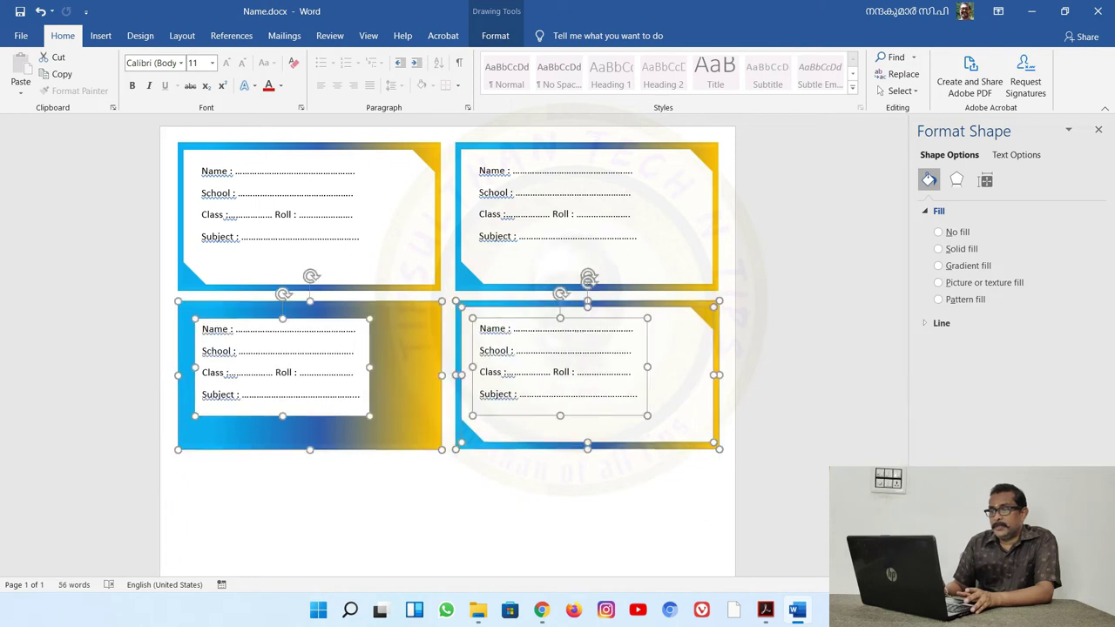
pyautogui.scroll(-3, 589, 279)
pyautogui.scroll(-1, 589, 279)
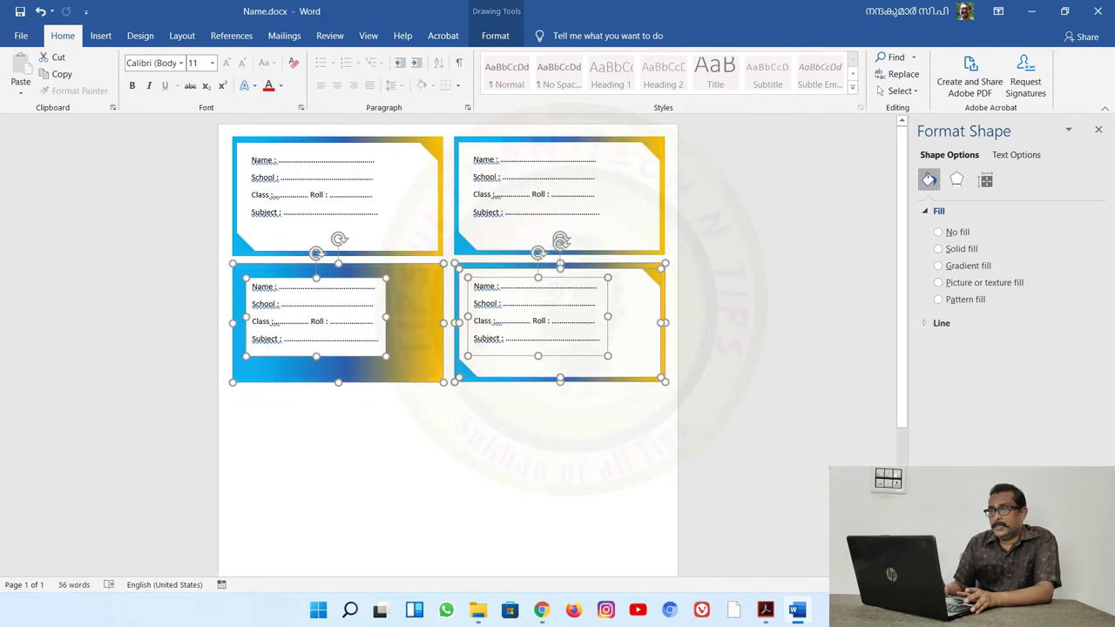
pyautogui.scroll(-2, 334, 283)
pyautogui.click(333, 284)
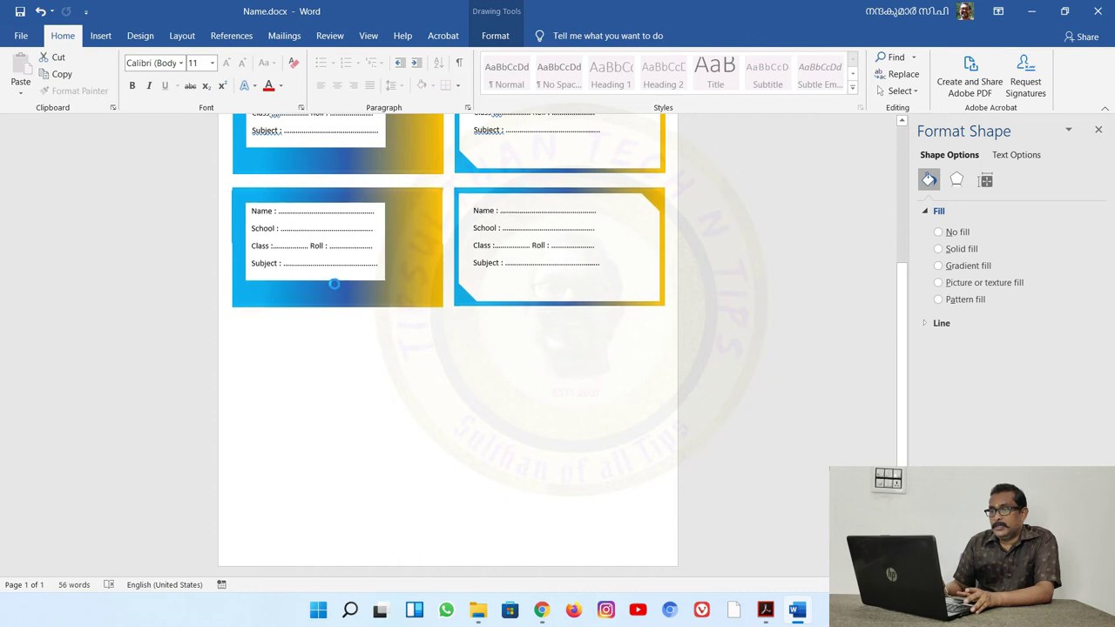
pyautogui.moveTo(335, 280); pyautogui.dragTo(341, 548)
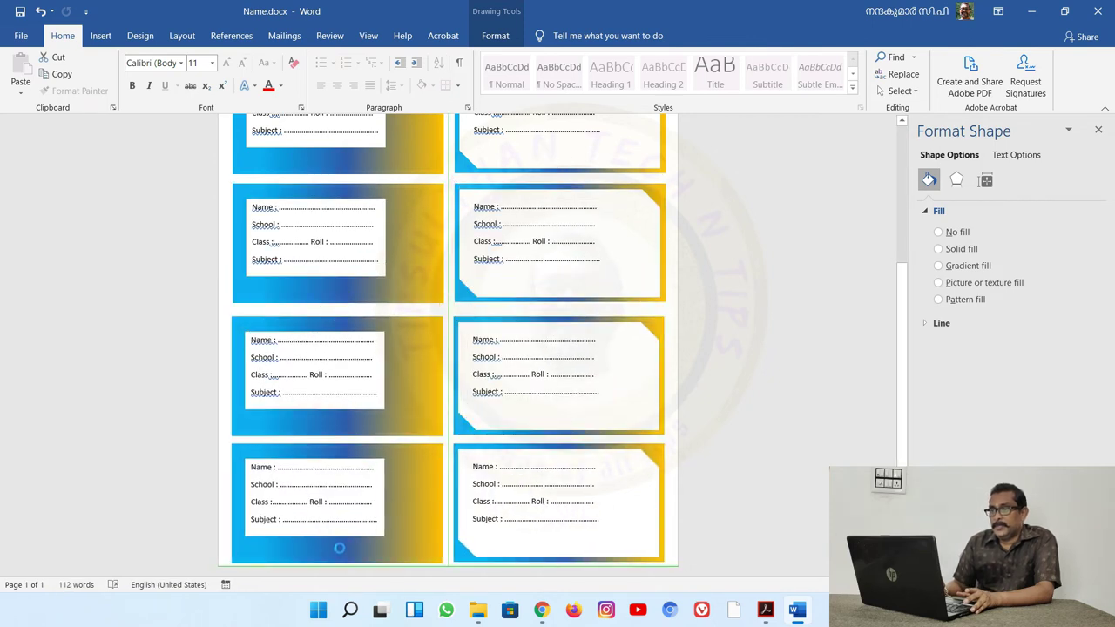
pyautogui.hotkey('ctrl', 'Home')
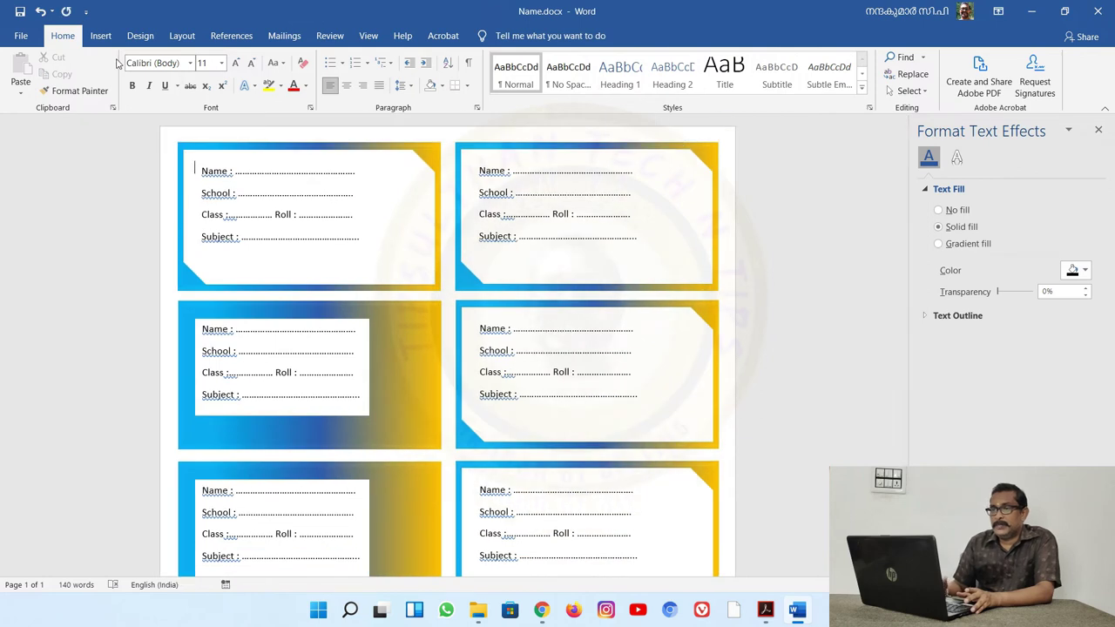
# - Insert the first background-removed photo from Downloads, set to In Front of Text
pyautogui.click(101, 36)
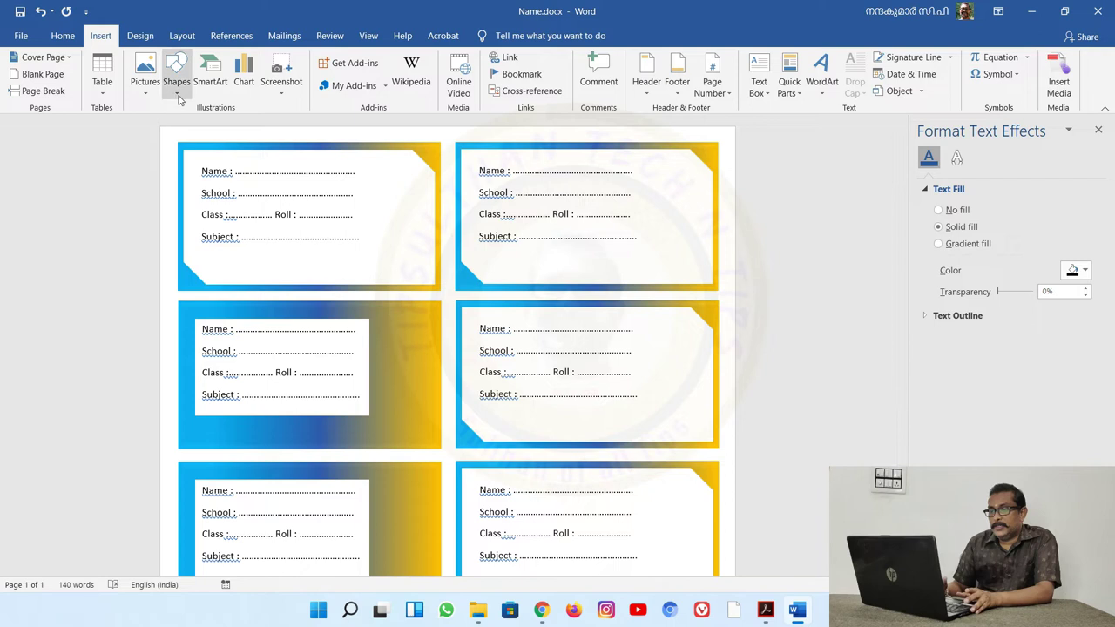
pyautogui.click(149, 96)
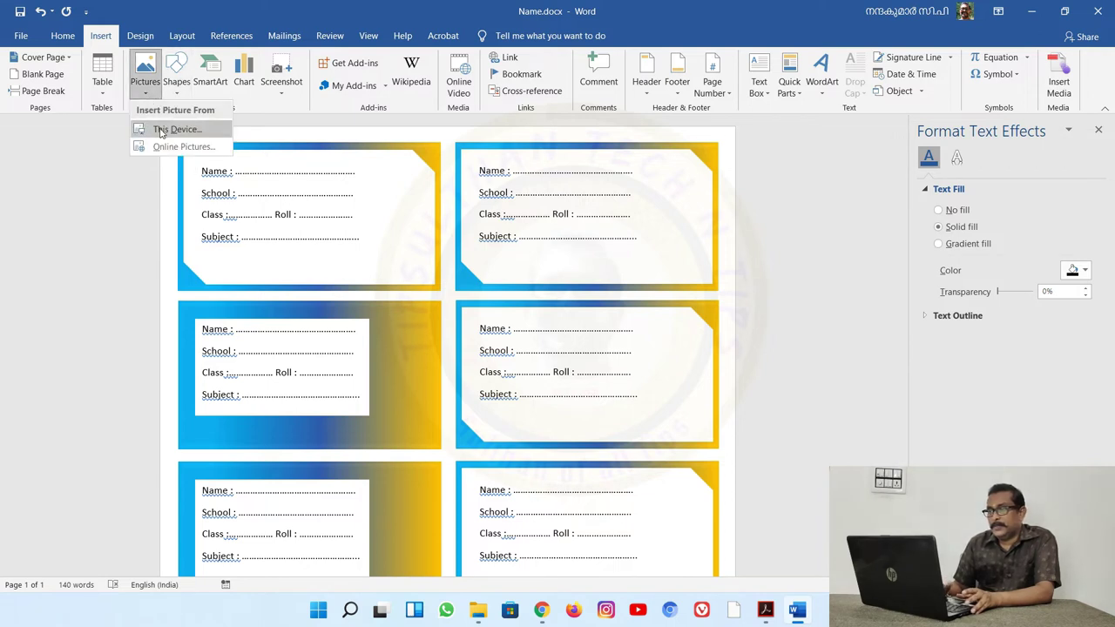
pyautogui.click(161, 131)
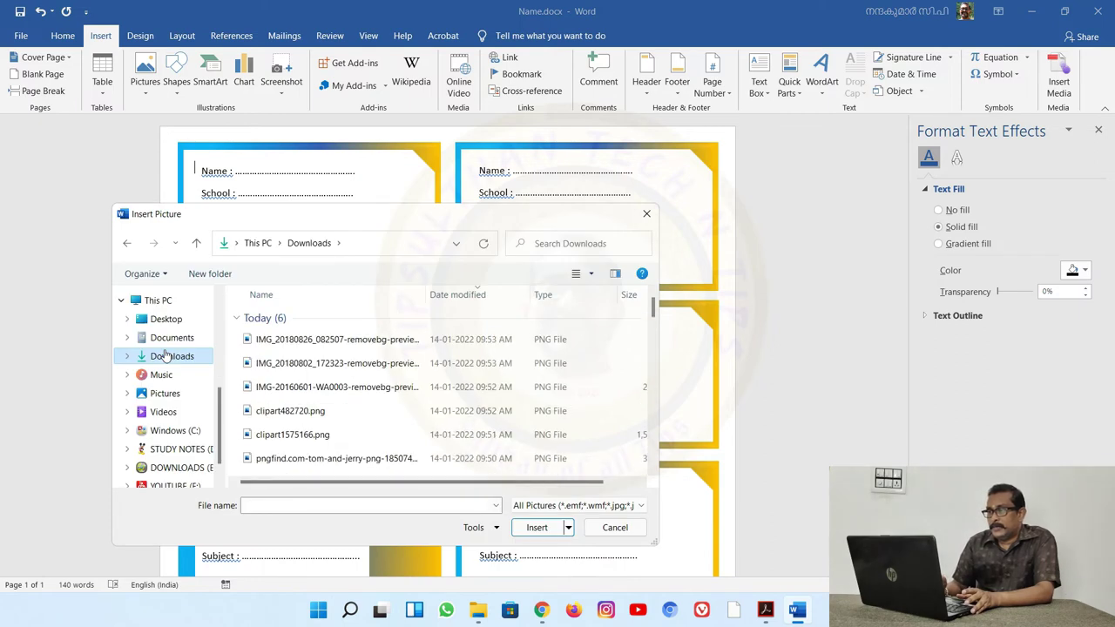
pyautogui.doubleClick(305, 345)
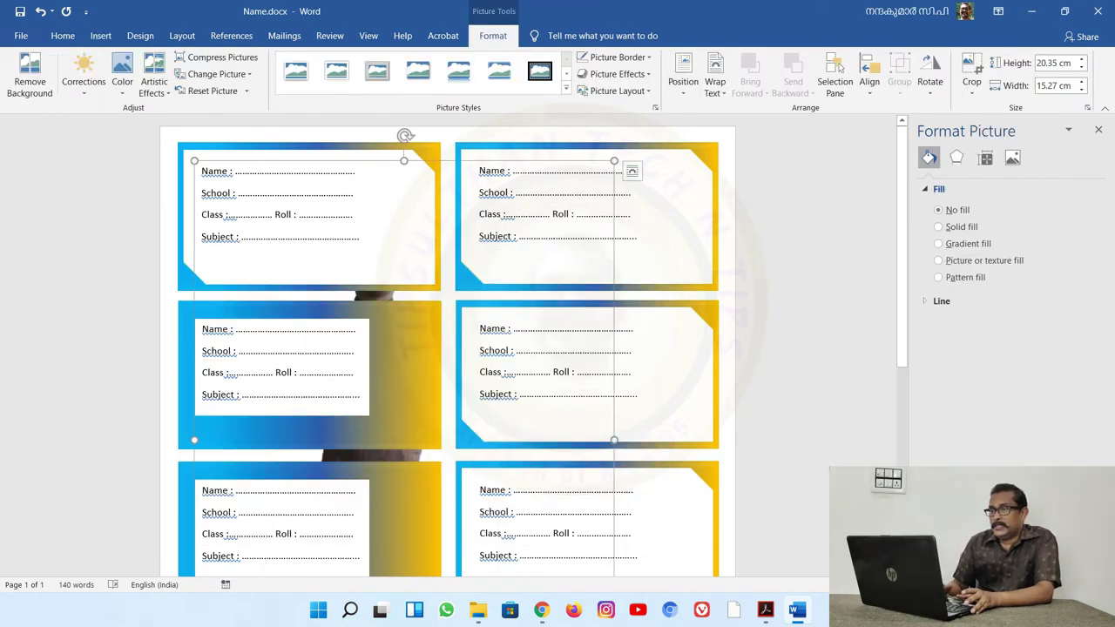
pyautogui.click(718, 87)
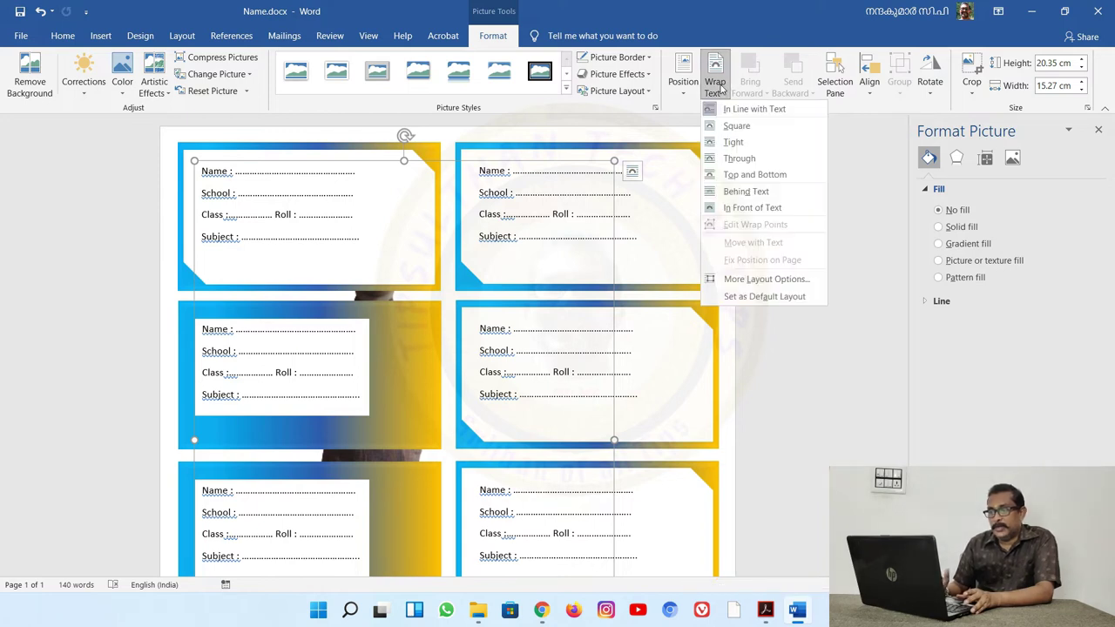
pyautogui.click(744, 209)
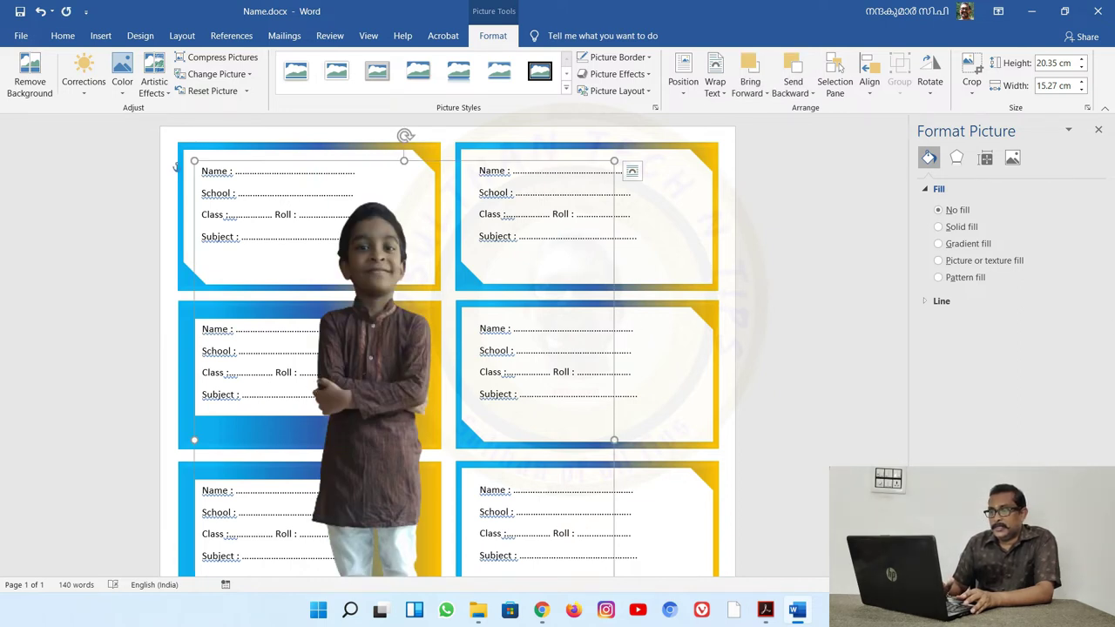
# - Shrink the boy's photo to 4.27 × 3.2 cm and move it beside the entry lines
pyautogui.keyDown('ctrl'); pyautogui.scroll(-4, 447, 348); pyautogui.keyUp('ctrl')
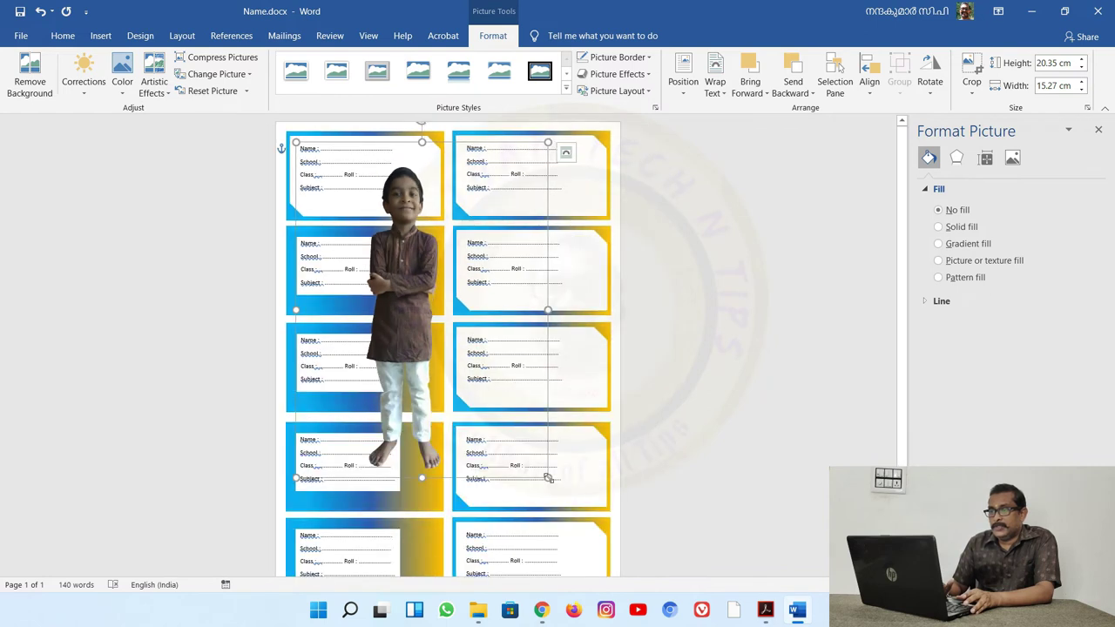
pyautogui.moveTo(548, 478)
pyautogui.mouseDown()
pyautogui.moveTo(340, 200)
pyautogui.moveTo(350, 212)
pyautogui.mouseUp()
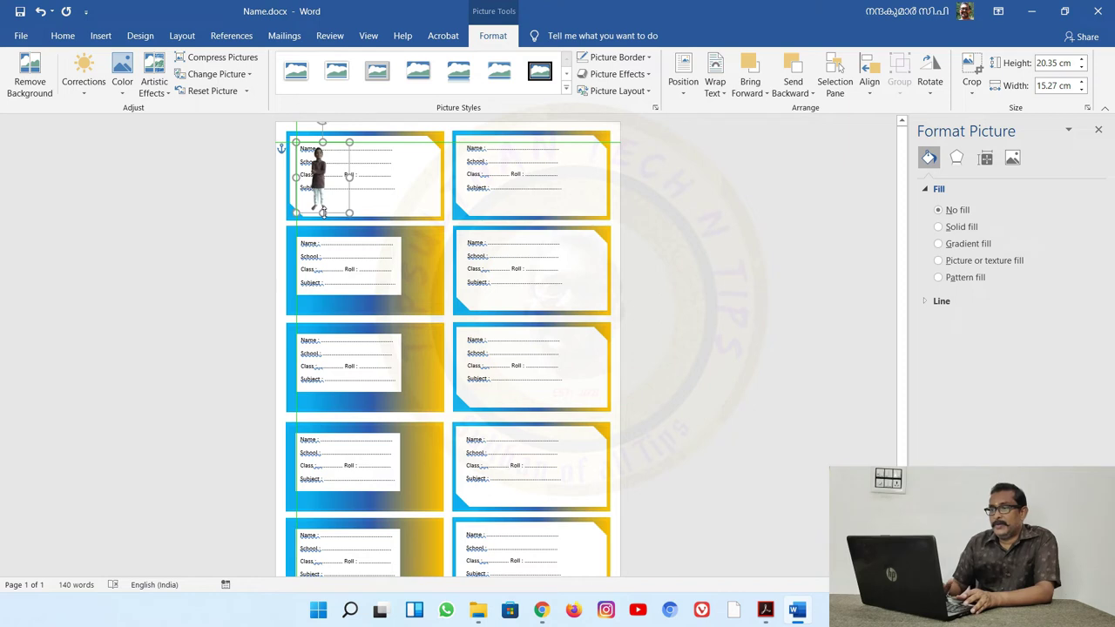
pyautogui.moveTo(315, 171); pyautogui.dragTo(416, 167)
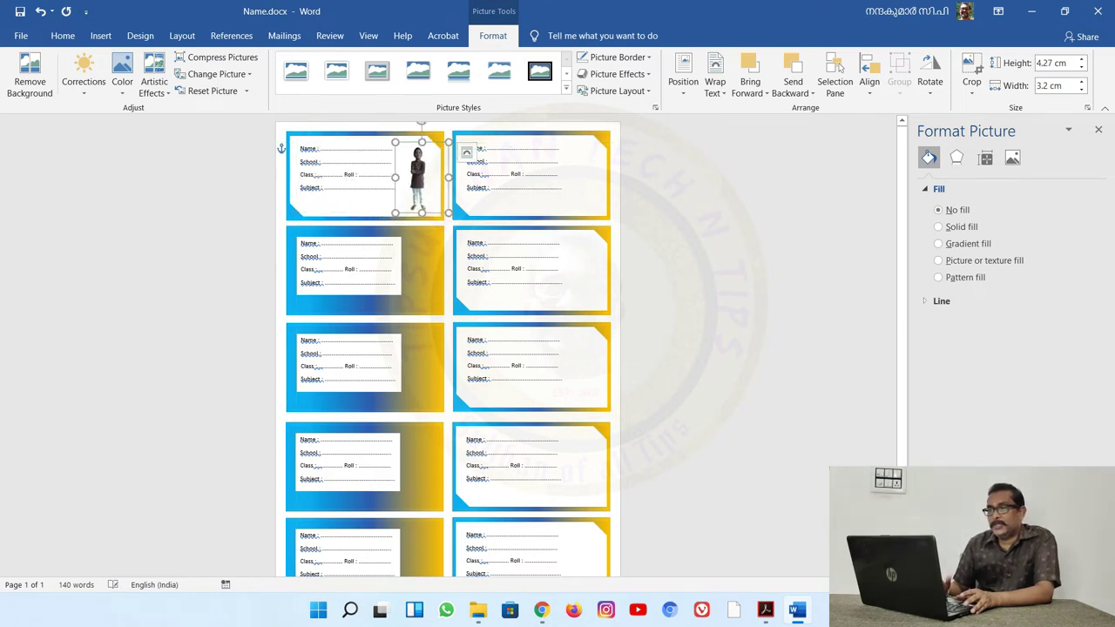
pyautogui.click(296, 150)
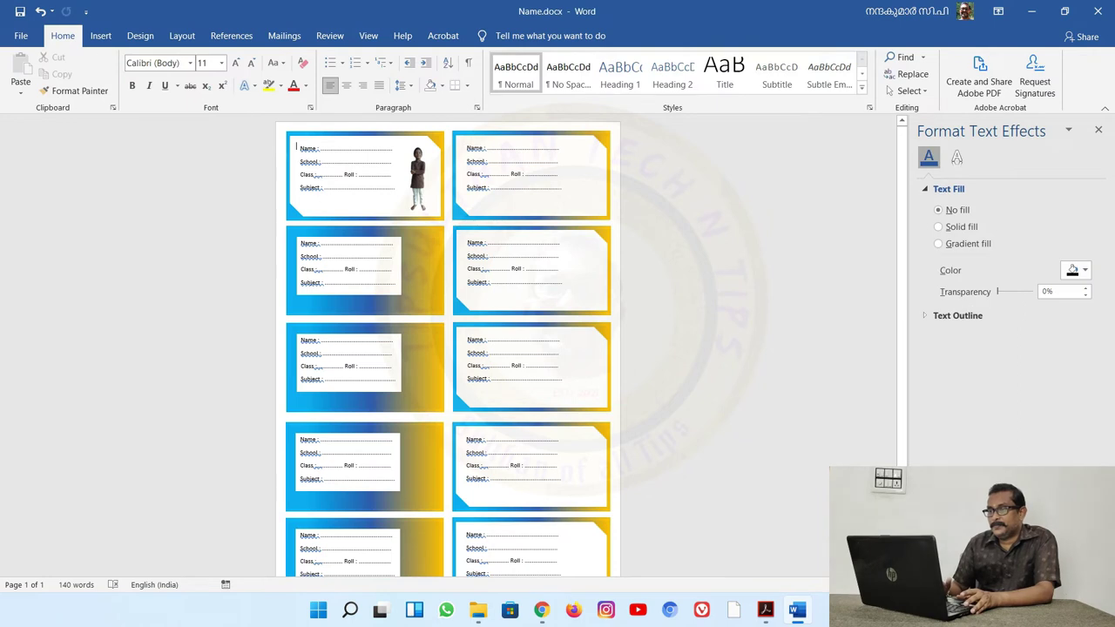
# - Insert the second boy's photo from this computer, set to In Front of Text
pyautogui.click(101, 39)
pyautogui.click(145, 82)
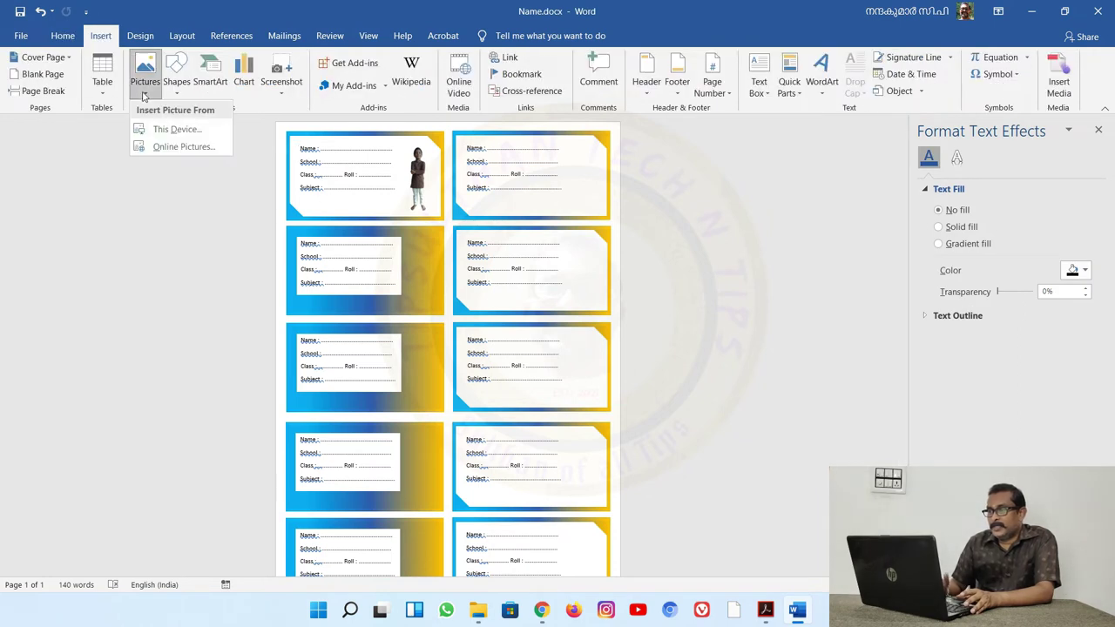
pyautogui.click(176, 129)
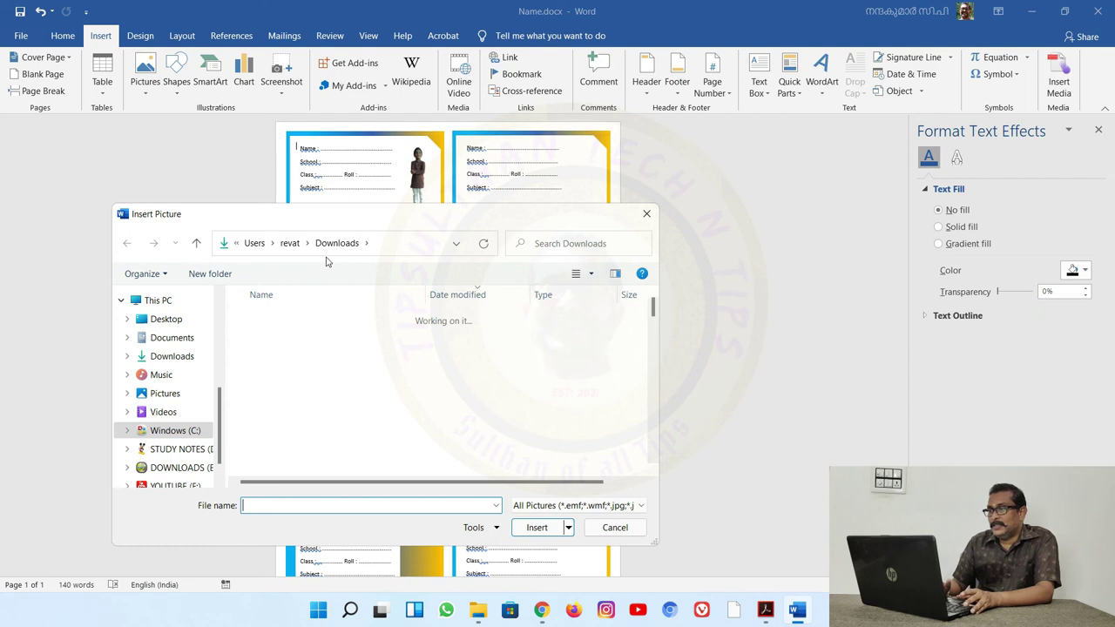
pyautogui.doubleClick(296, 363)
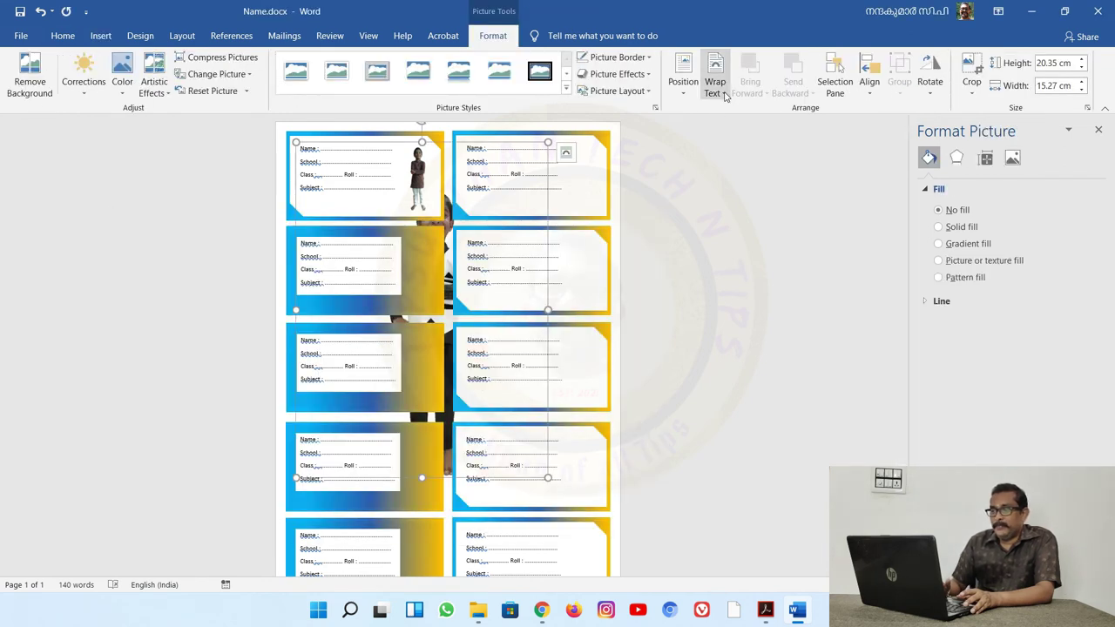
pyautogui.click(725, 94)
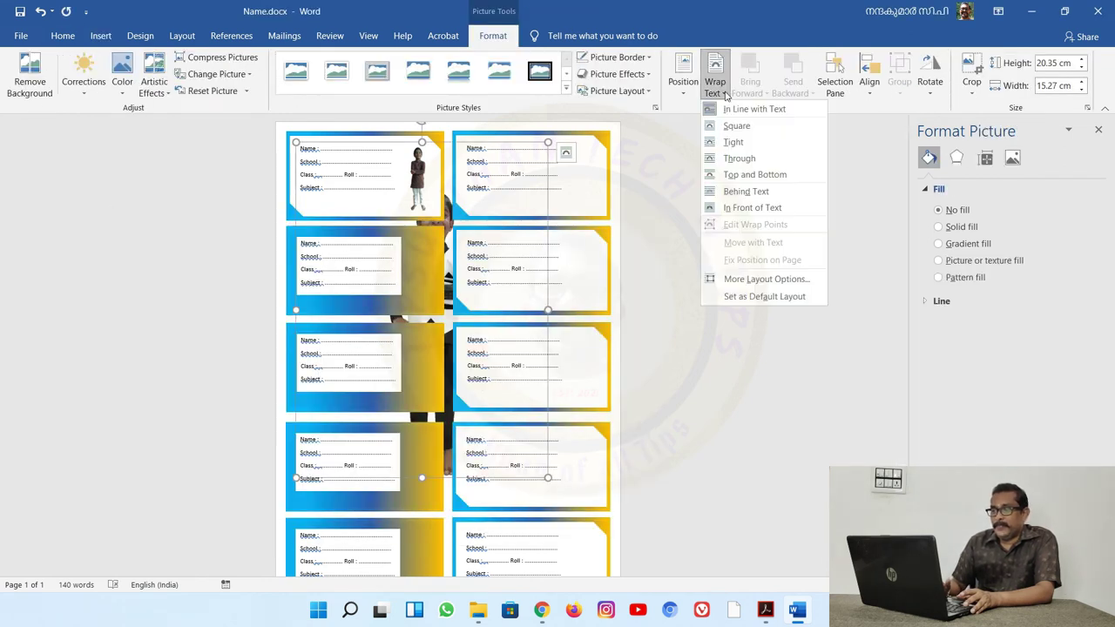
pyautogui.click(747, 207)
# - Resize the photo to 4.7 × 3.53 cm and fit it into the top-right slip
pyautogui.moveTo(549, 479); pyautogui.dragTo(386, 249)
pyautogui.moveTo(348, 191); pyautogui.dragTo(591, 185)
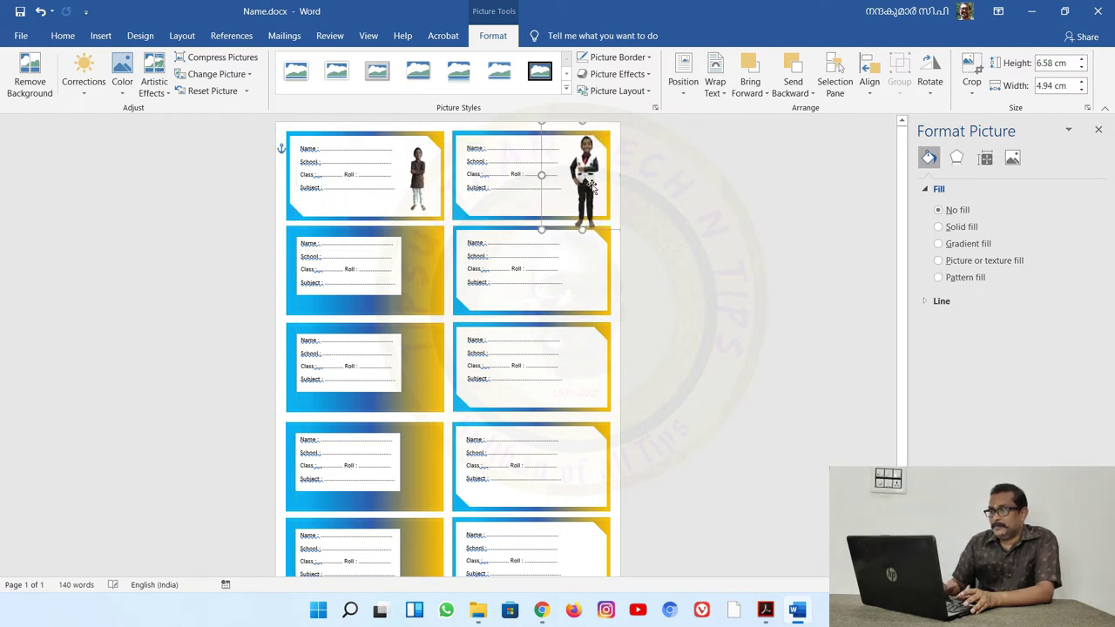
pyautogui.moveTo(542, 229); pyautogui.dragTo(584, 183)
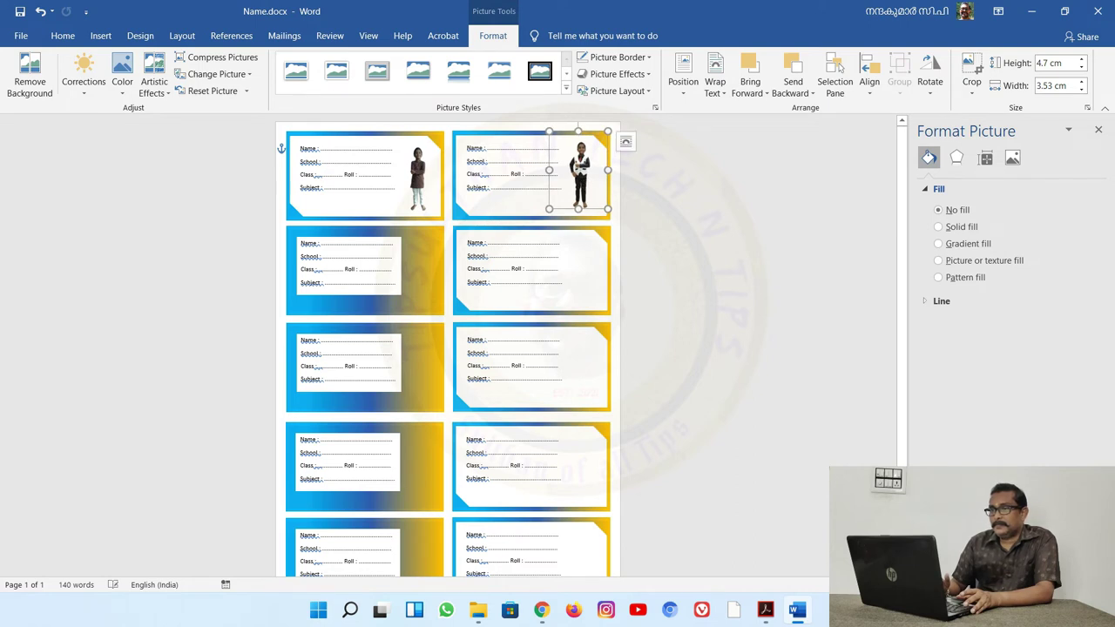
# - Widen the white writing area inside the second-row left slip to the right
pyautogui.click(101, 36)
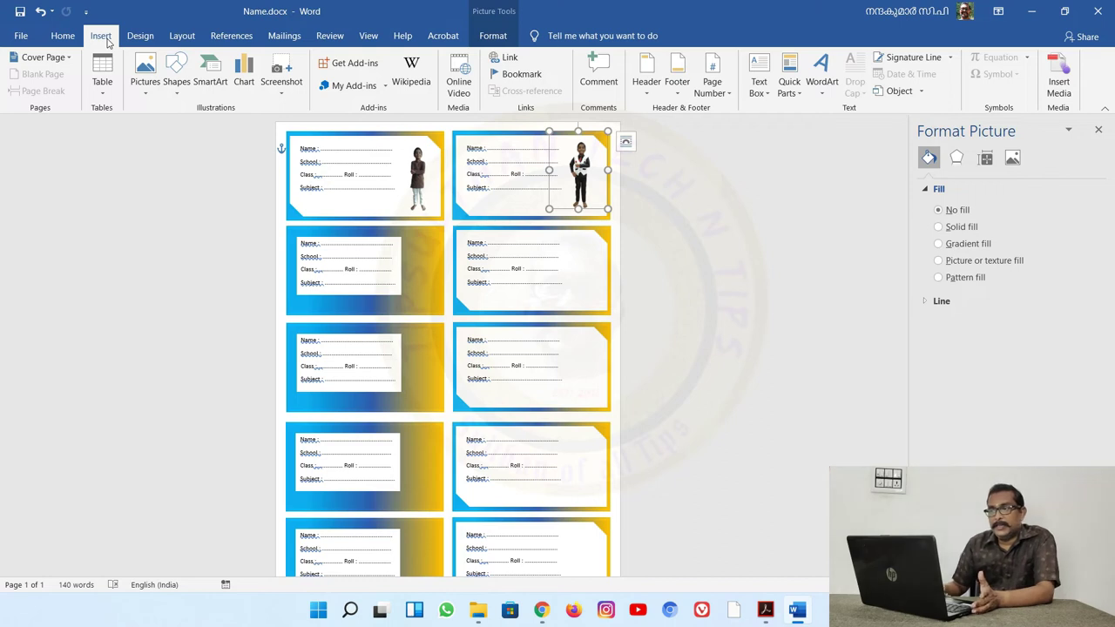
pyautogui.click(429, 284)
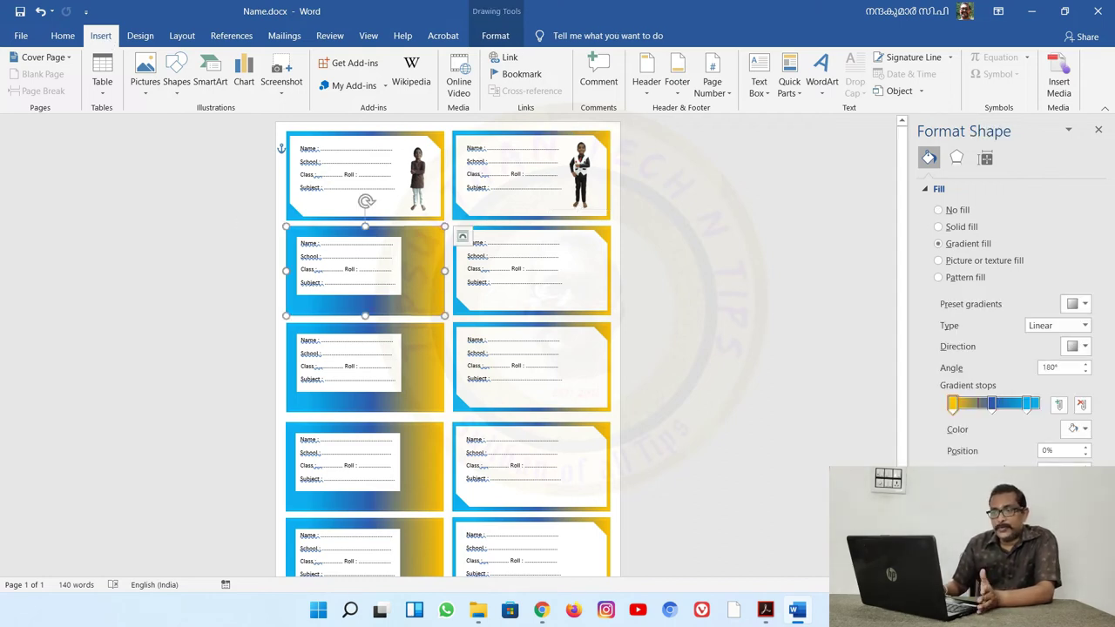
pyautogui.click(372, 268)
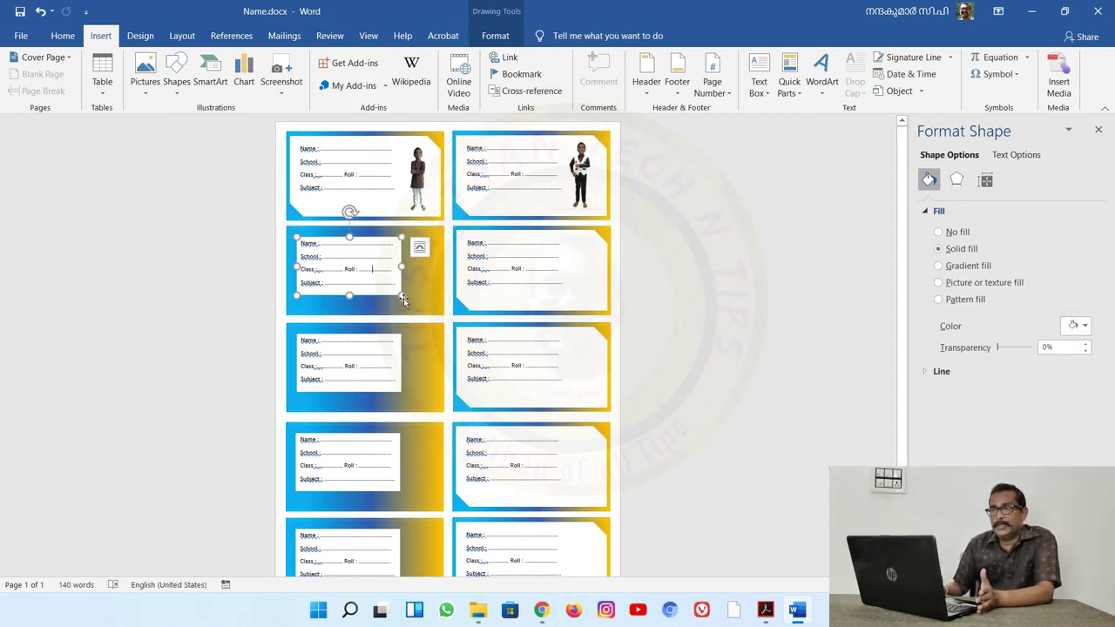
pyautogui.moveTo(403, 297); pyautogui.dragTo(423, 299)
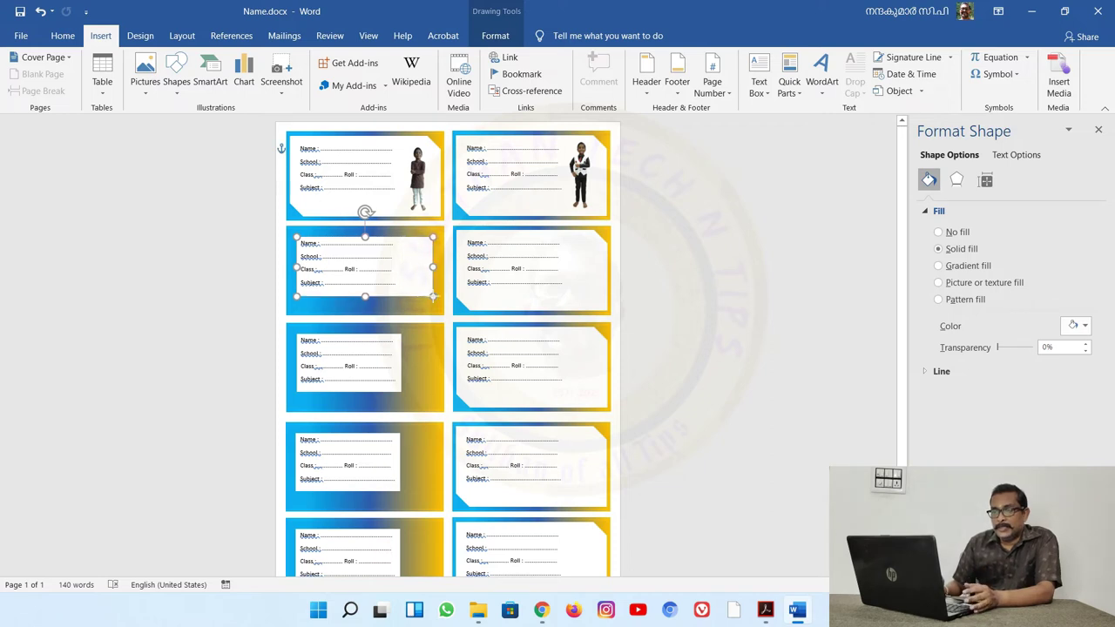
# - Insert the girl's photo from this device, set In Front of Text, and fit it into the second-row left slip
pyautogui.click(143, 75)
pyautogui.click(167, 126)
pyautogui.click(304, 387)
pyautogui.doubleClick(303, 387)
pyautogui.click(714, 86)
pyautogui.click(748, 207)
pyautogui.moveTo(447, 523)
pyautogui.mouseDown()
pyautogui.moveTo(381, 265)
pyautogui.moveTo(356, 225)
pyautogui.moveTo(413, 266)
pyautogui.mouseUp()
# - Insert a Tom cartoon in front of text, shrink it, and place it in the second-row right slip
pyautogui.click(319, 164)
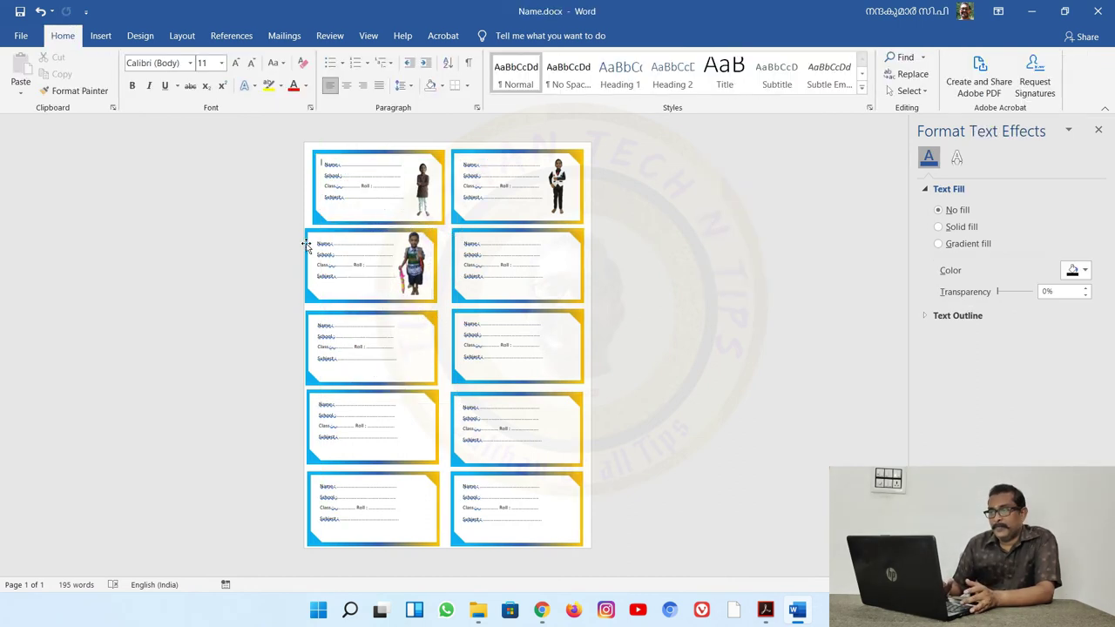
pyautogui.click(100, 36)
pyautogui.click(151, 95)
pyautogui.click(177, 129)
pyautogui.doubleClick(303, 387)
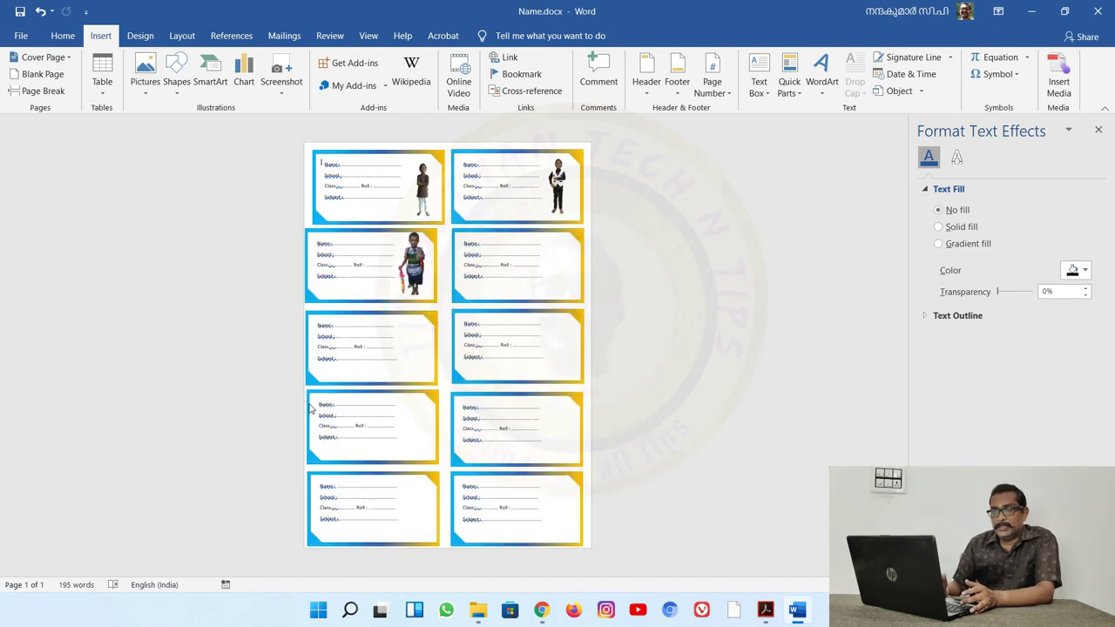
pyautogui.click(714, 85)
pyautogui.click(744, 211)
pyautogui.moveTo(468, 273); pyautogui.dragTo(402, 221)
pyautogui.moveTo(366, 178)
pyautogui.mouseDown()
pyautogui.moveTo(556, 253)
pyautogui.moveTo(576, 246)
pyautogui.mouseUp()
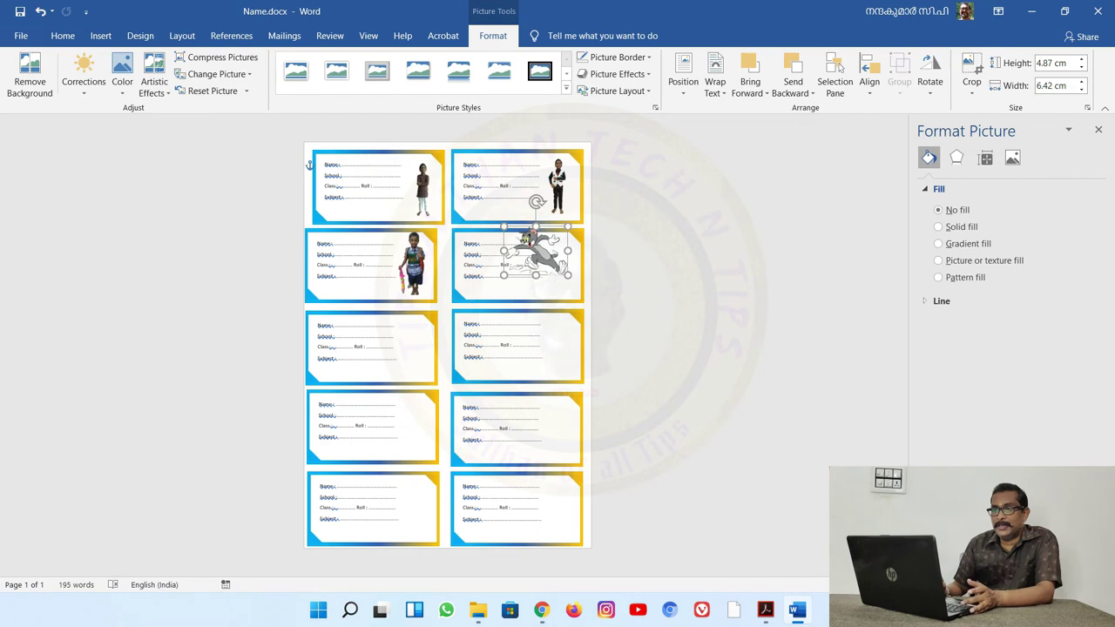
pyautogui.moveTo(548, 267); pyautogui.dragTo(561, 267)
# - Add a second Tom cartoon in front of text, sized into the third-row left slip
pyautogui.click(627, 261)
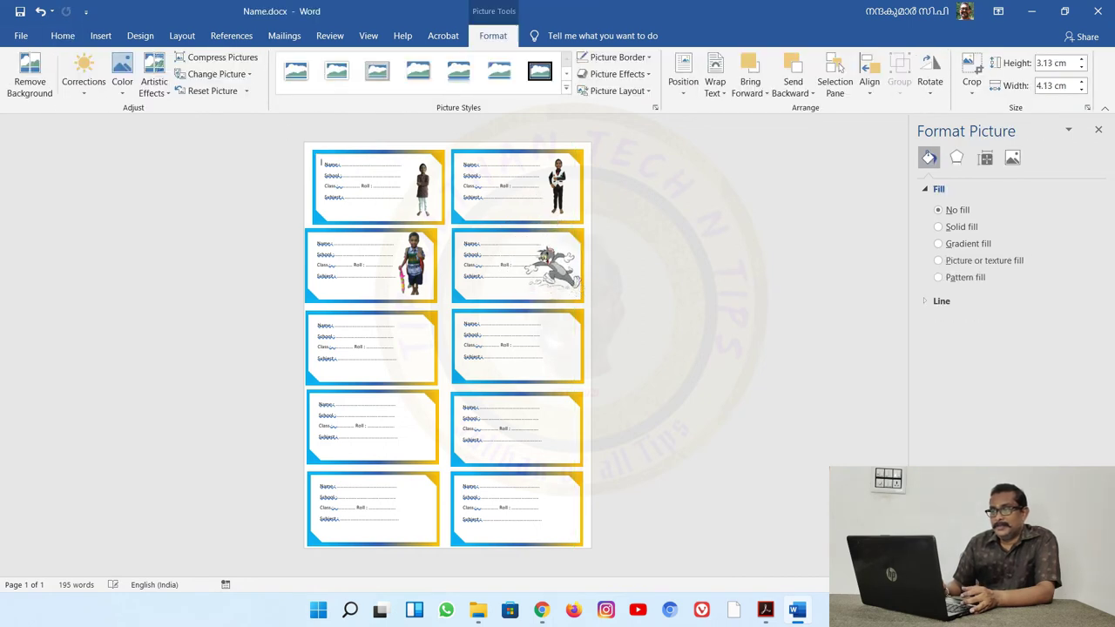
pyautogui.click(101, 35)
pyautogui.click(145, 81)
pyautogui.click(168, 139)
pyautogui.doubleClick(287, 430)
pyautogui.click(715, 87)
pyautogui.click(749, 228)
pyautogui.moveTo(574, 441)
pyautogui.mouseDown()
pyautogui.moveTo(371, 217)
pyautogui.moveTo(409, 359)
pyautogui.mouseUp()
# - Add the Jerry cartoon in front of text, sized into the third-row right slip
pyautogui.click(322, 162)
pyautogui.click(146, 81)
pyautogui.click(194, 146)
pyautogui.doubleClick(349, 431)
pyautogui.click(715, 87)
pyautogui.click(749, 229)
pyautogui.moveTo(539, 419)
pyautogui.mouseDown()
pyautogui.moveTo(390, 241)
pyautogui.moveTo(566, 359)
pyautogui.mouseUp()
pyautogui.click(596, 353)
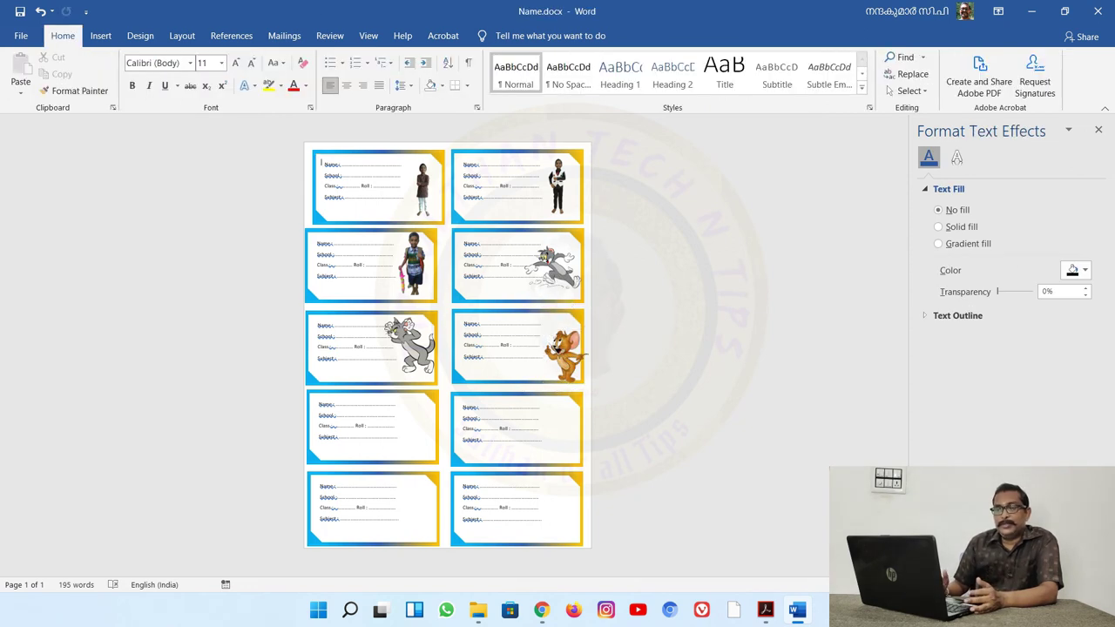
# - Print the page with Microsoft Print to PDF, saving it as 'name slip' on the Desktop
pyautogui.click(26, 39)
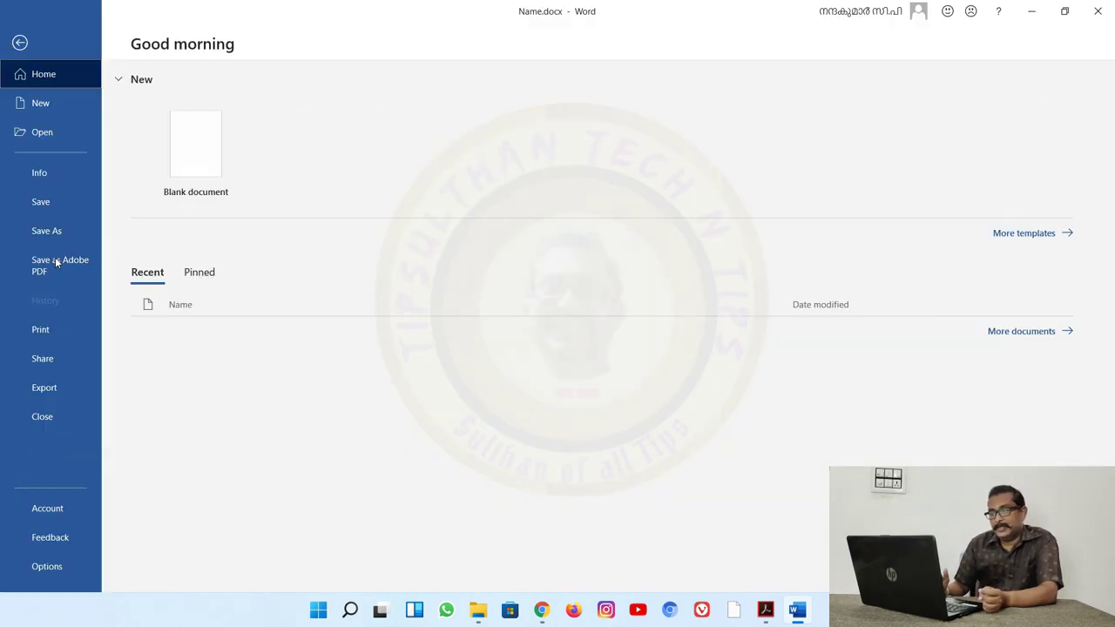
pyautogui.click(41, 331)
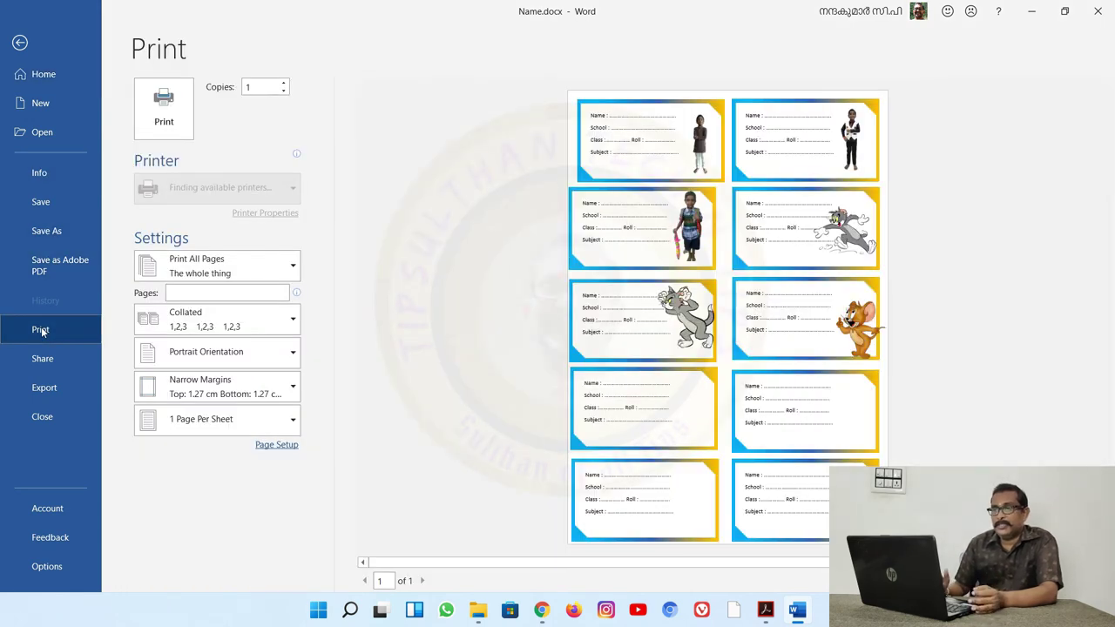
pyautogui.click(191, 127)
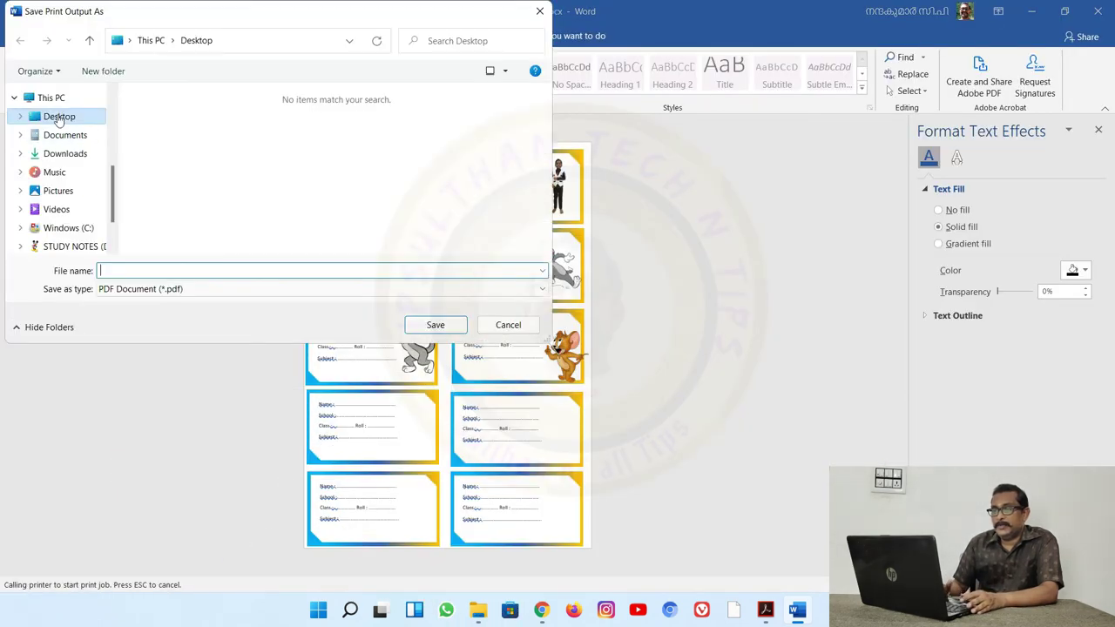
pyautogui.write('na')
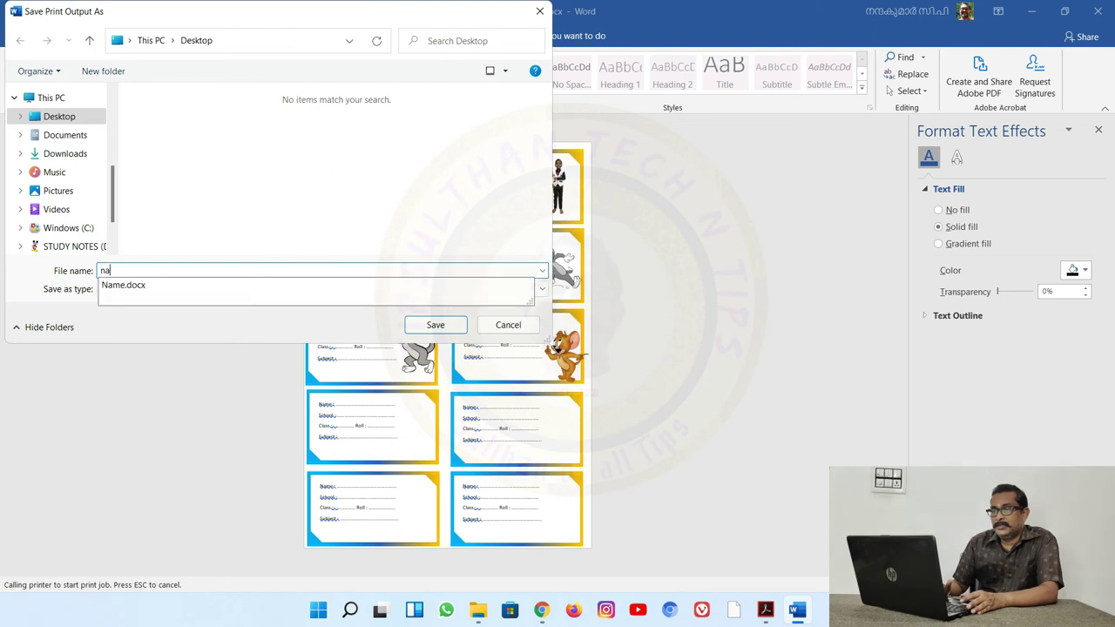
pyautogui.write('me slip')
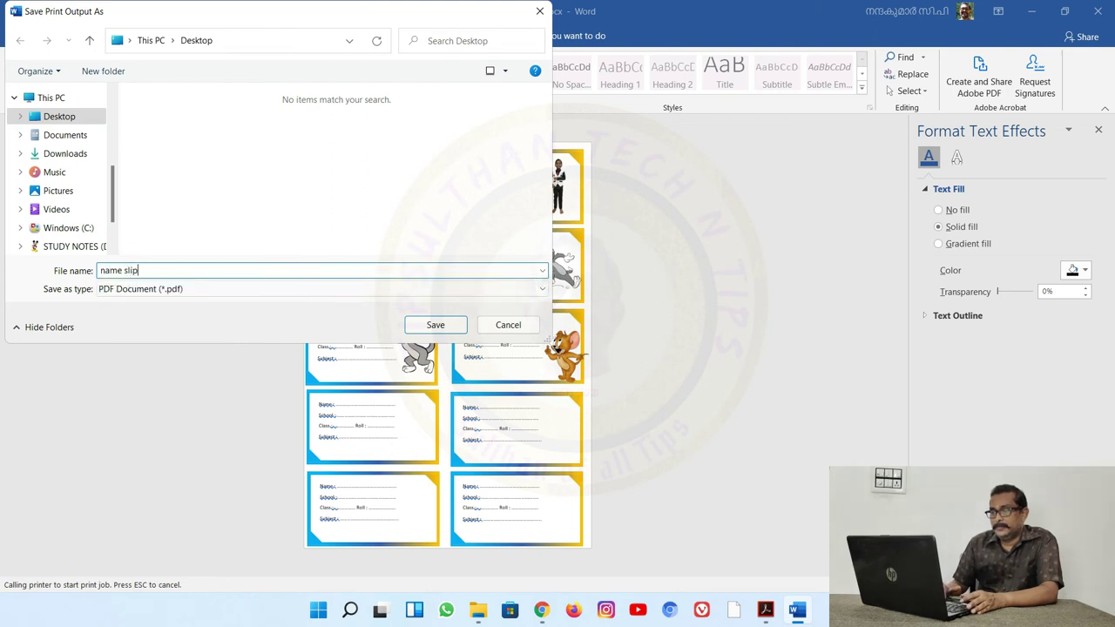
pyautogui.press('Return')
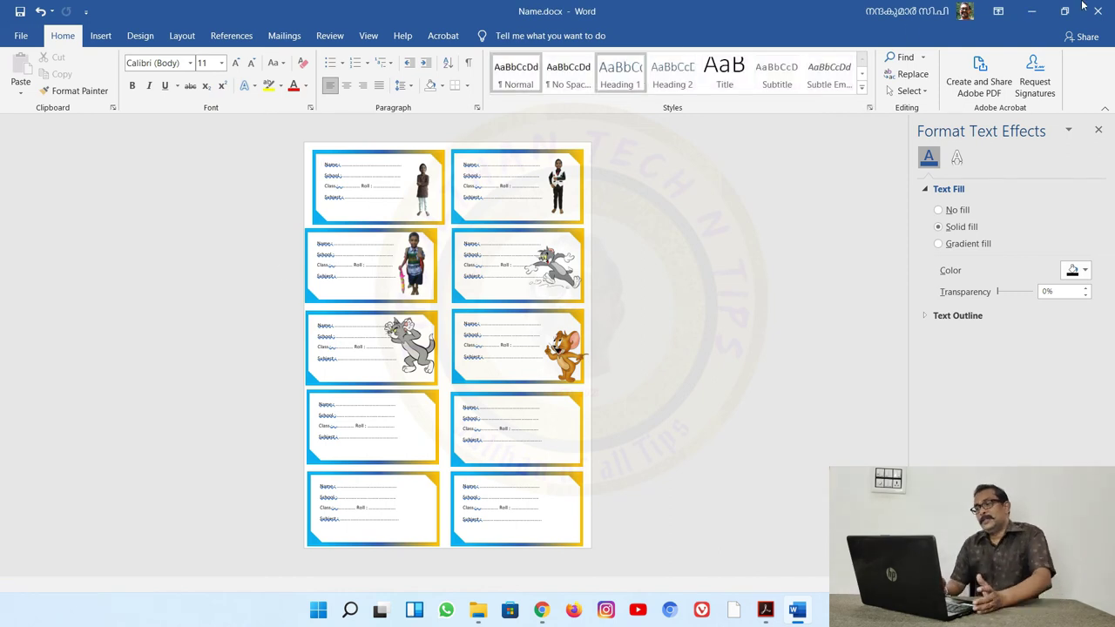
# - Open name slip.pdf from the desktop in Acrobat and scroll down through the slips
pyautogui.click(1030, 11)
pyautogui.doubleClick(28, 341)
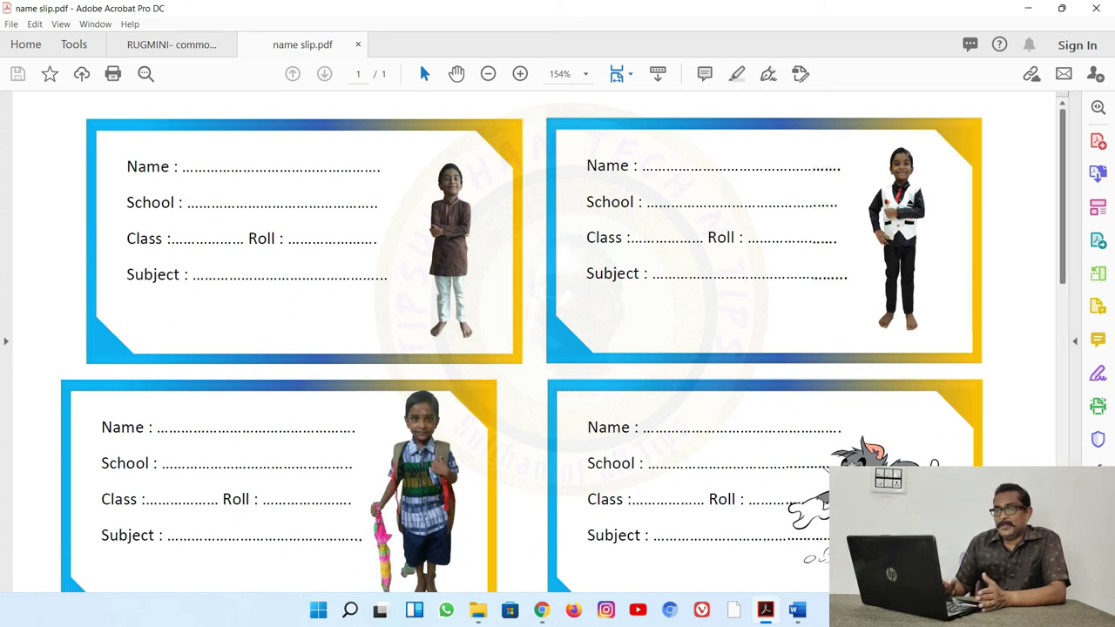
pyautogui.scroll(-1, 563, 354)
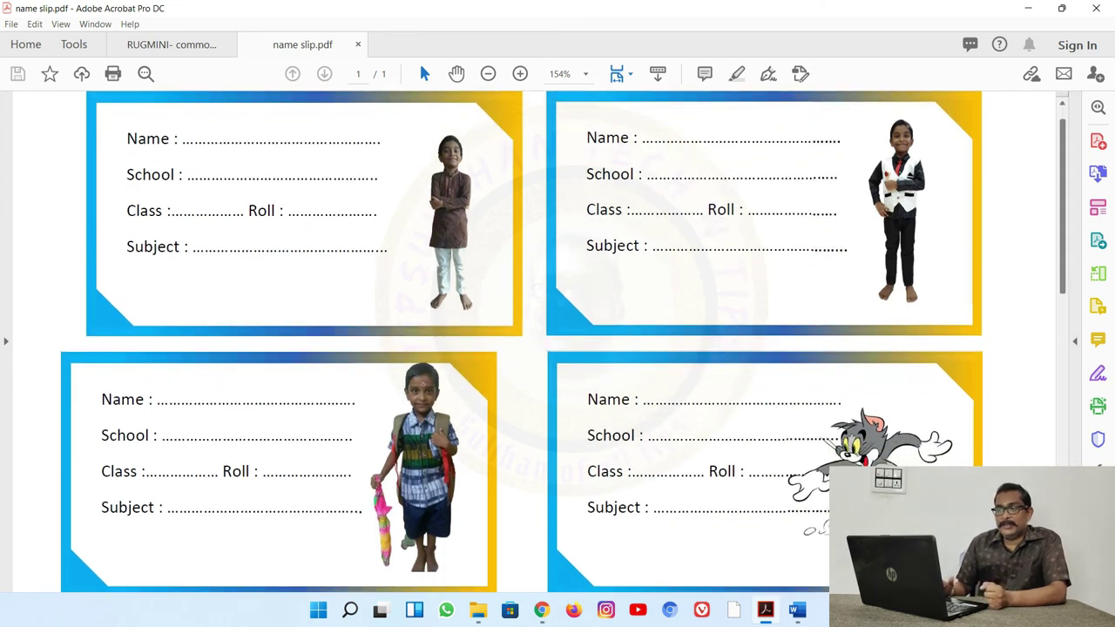
pyautogui.scroll(-1, 563, 354)
pyautogui.scroll(-1, 563, 354)
pyautogui.scroll(-2, 563, 354)
pyautogui.scroll(-5, 563, 353)
pyautogui.scroll(-7, 563, 354)
pyautogui.scroll(-5, 563, 354)
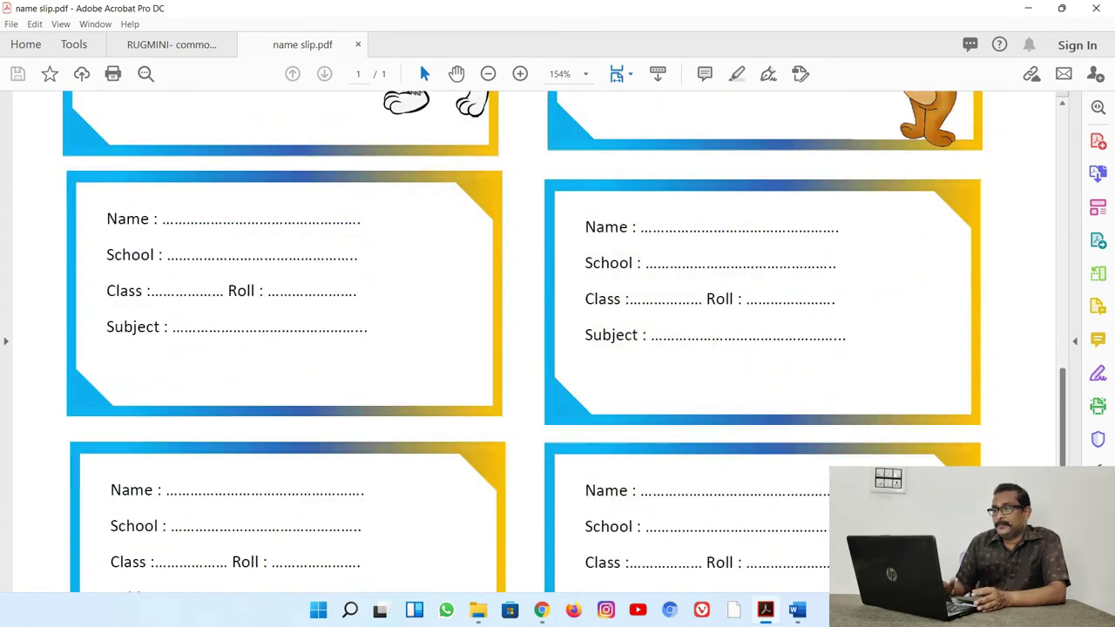